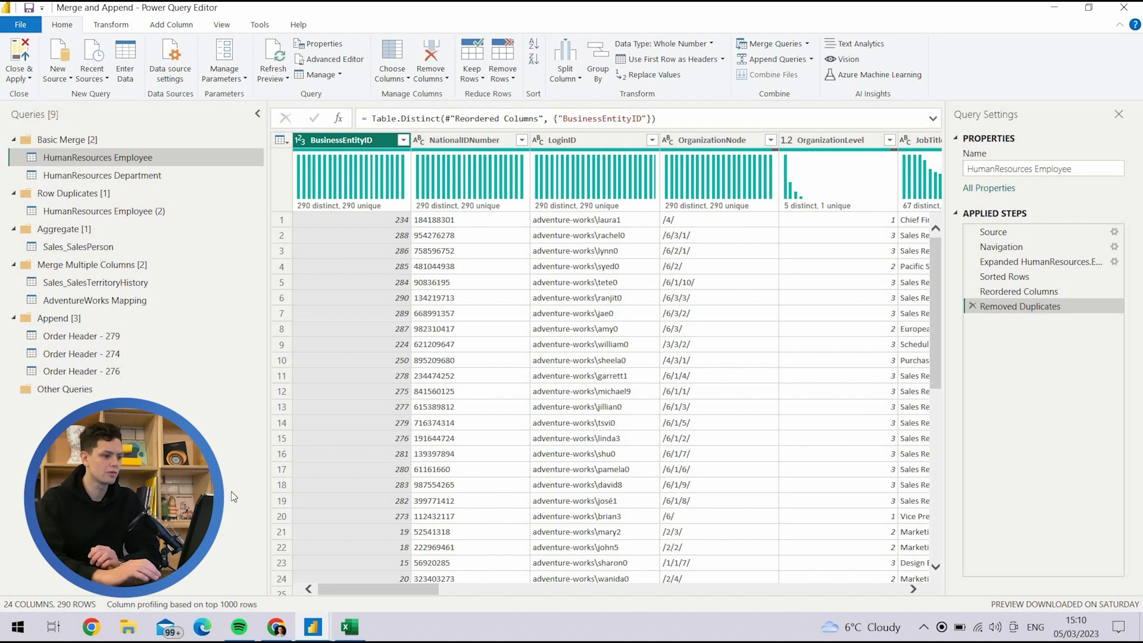
- Examine the DepartmentID column in HumanResources Employee and the Name and GroupName columns in HumanResources Department
{"action": "left_click_drag", "start_coordinate": [420, 593], "coordinate": [651, 586]}
{"action": "scroll", "coordinate": [700, 581], "scroll_direction": "right", "scroll_amount": 5}
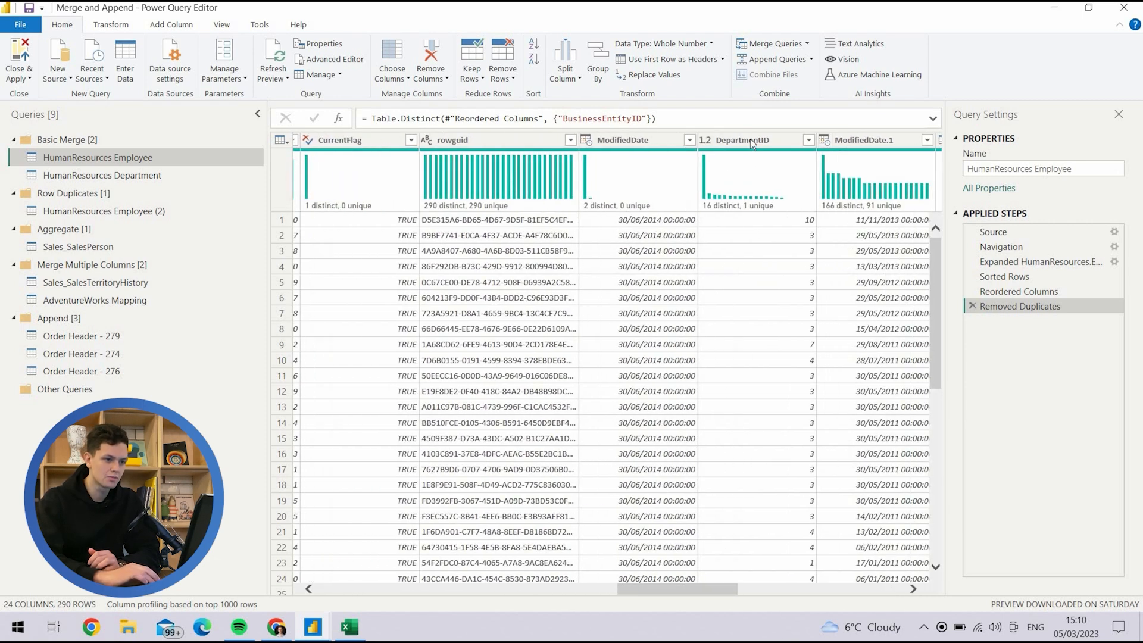
{"action": "left_click", "coordinate": [753, 142]}
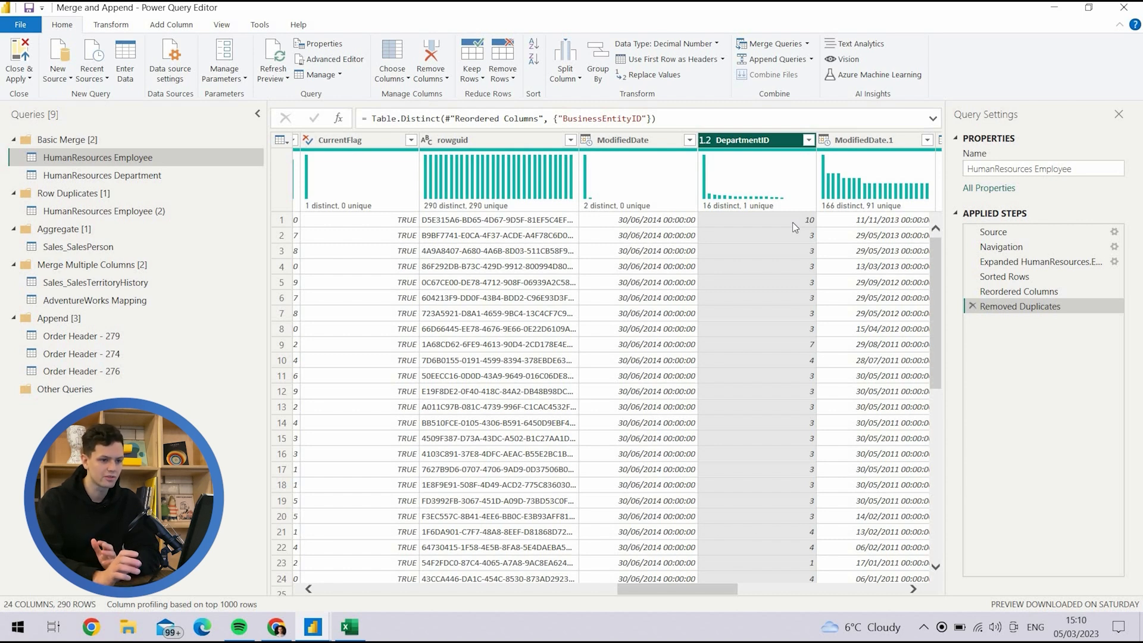
{"action": "left_click", "coordinate": [196, 171]}
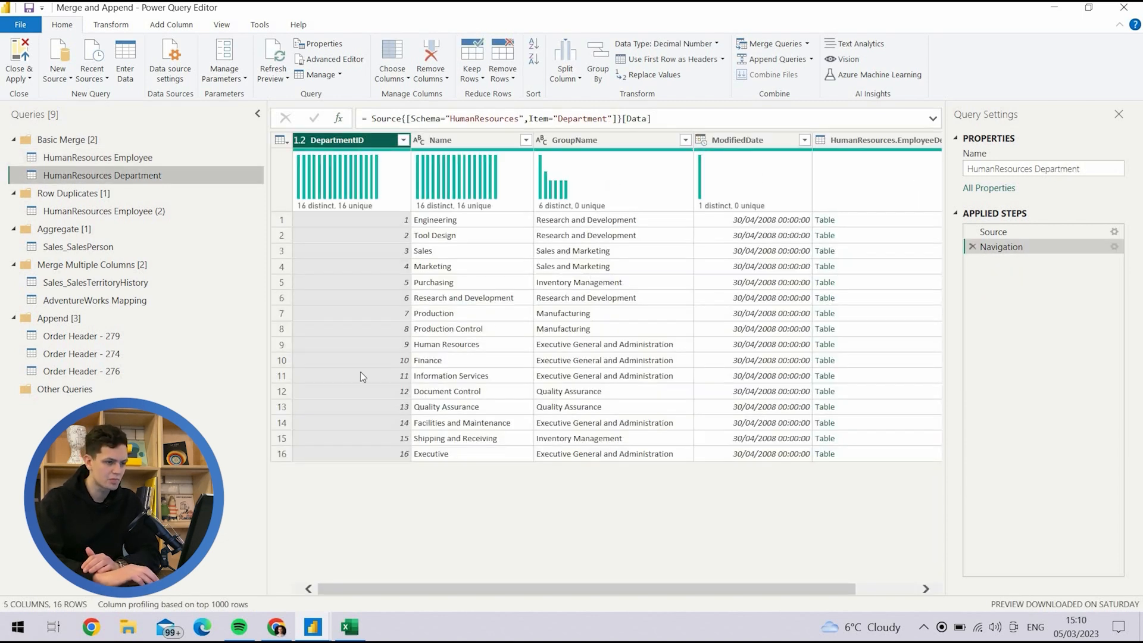
{"action": "left_click", "coordinate": [464, 140]}
{"action": "left_click", "coordinate": [615, 139]}
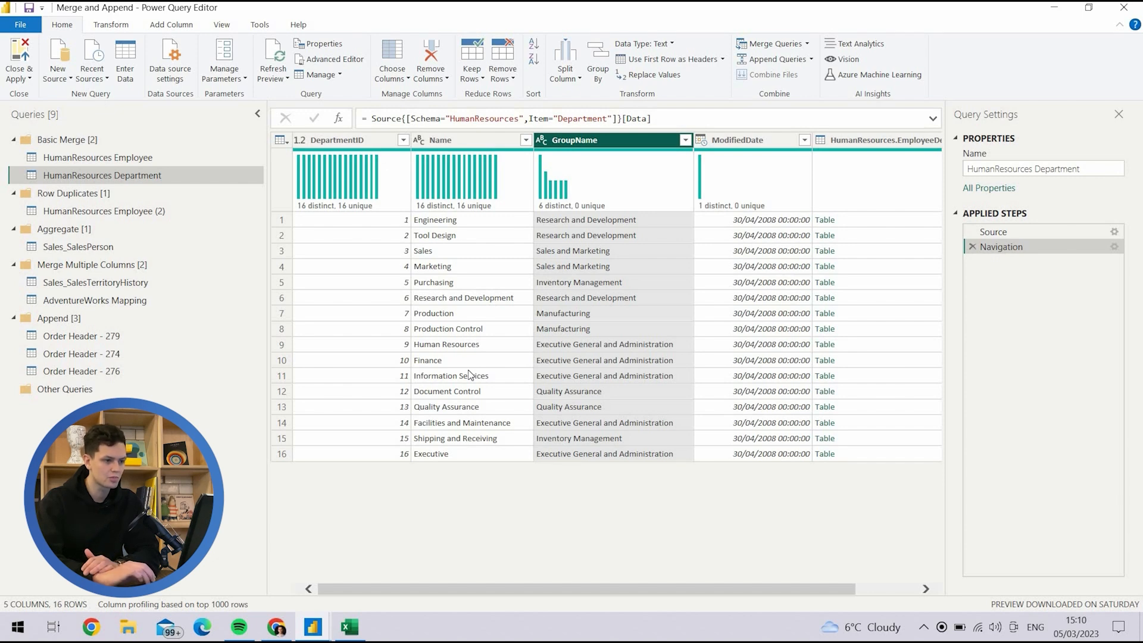
{"action": "left_click", "coordinate": [474, 139]}
{"action": "left_click", "coordinate": [574, 141]}
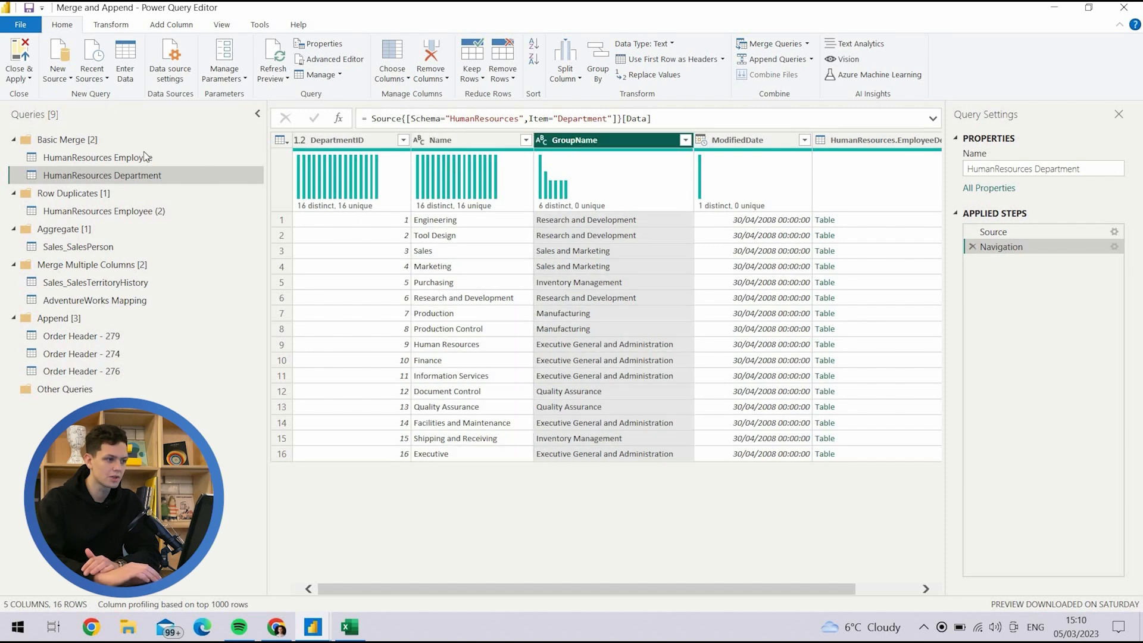
- Compare the DepartmentID column of HumanResources Employee with the DepartmentID column of HumanResources Department
{"action": "left_click", "coordinate": [123, 151]}
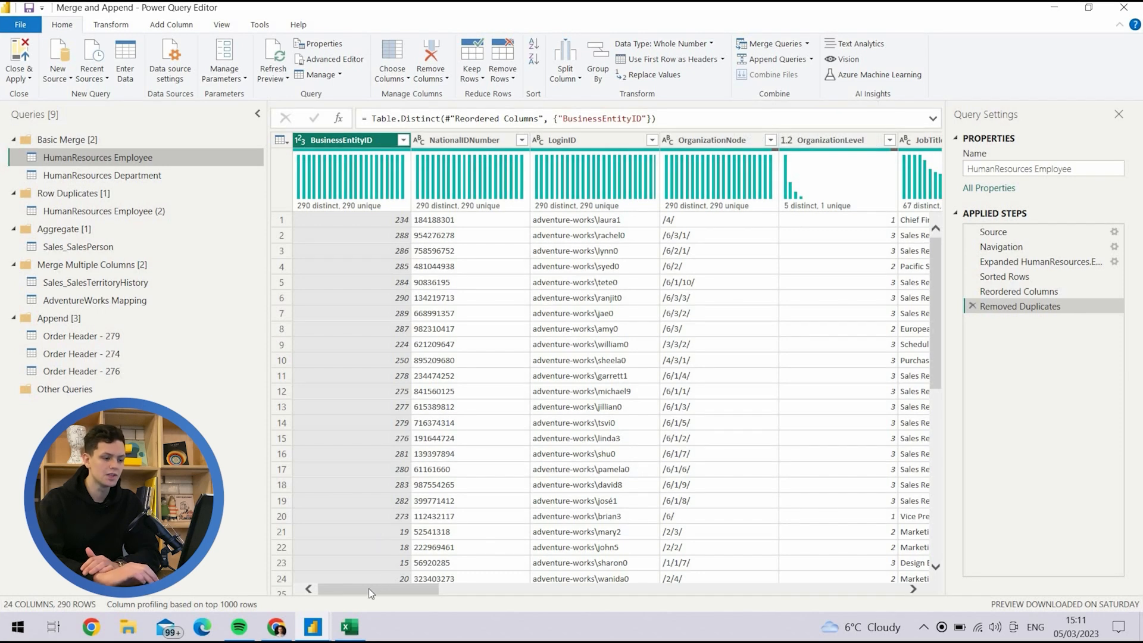
{"action": "scroll", "coordinate": [540, 577], "scroll_direction": "right", "scroll_amount": 3}
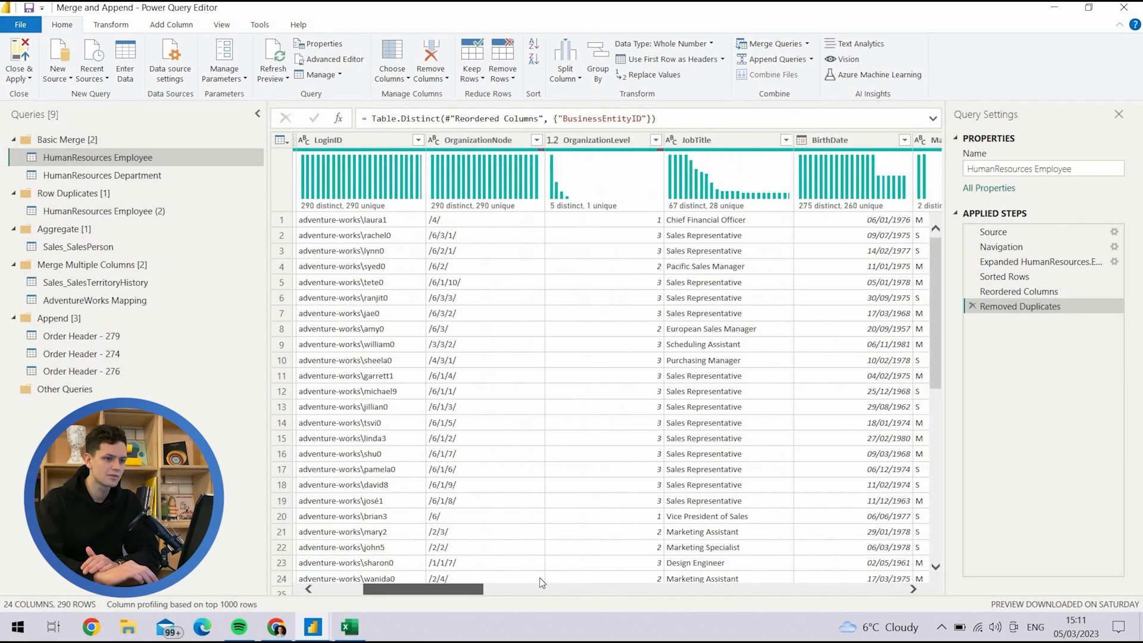
{"action": "scroll", "coordinate": [539, 583], "scroll_direction": "right", "scroll_amount": 10}
{"action": "scroll", "coordinate": [617, 578], "scroll_direction": "right", "scroll_amount": 3}
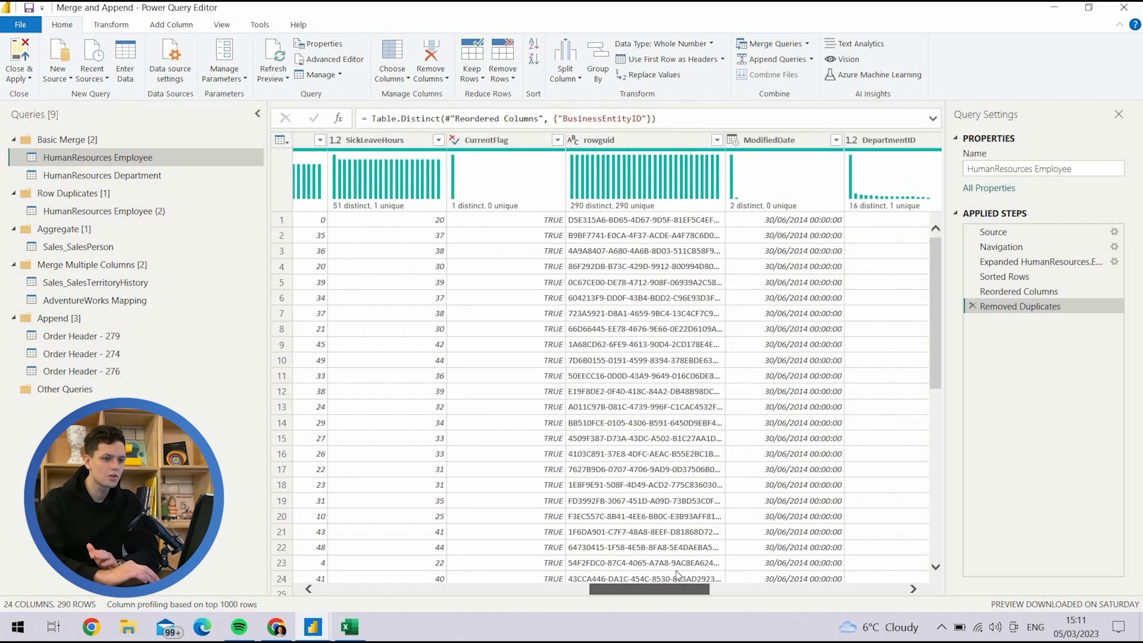
{"action": "scroll", "coordinate": [677, 575], "scroll_direction": "right", "scroll_amount": 5}
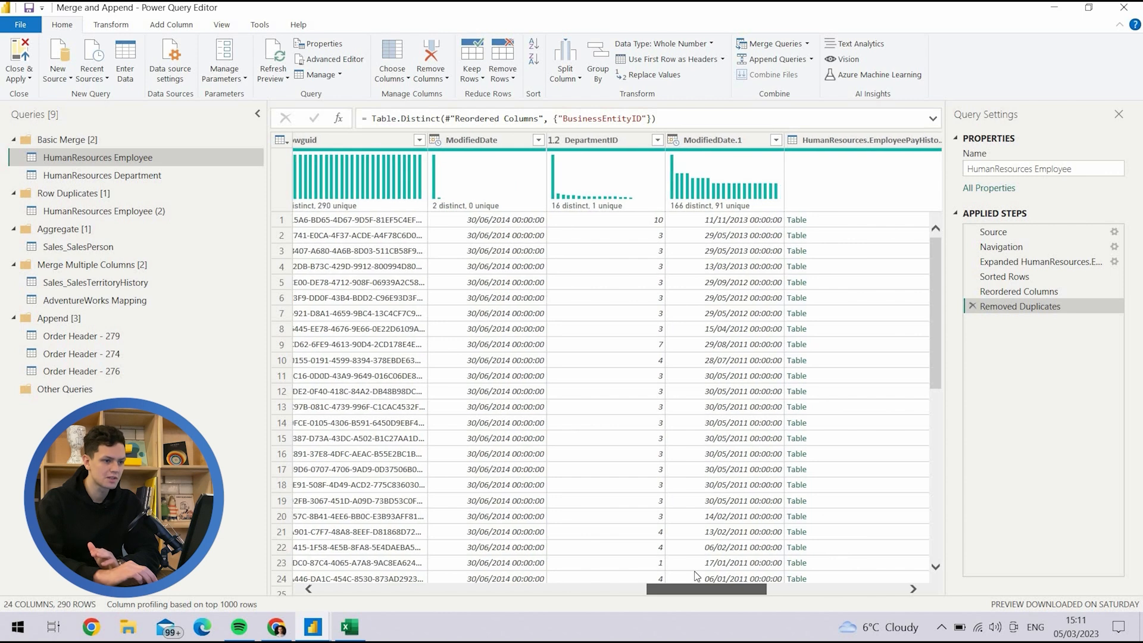
{"action": "left_click", "coordinate": [594, 141]}
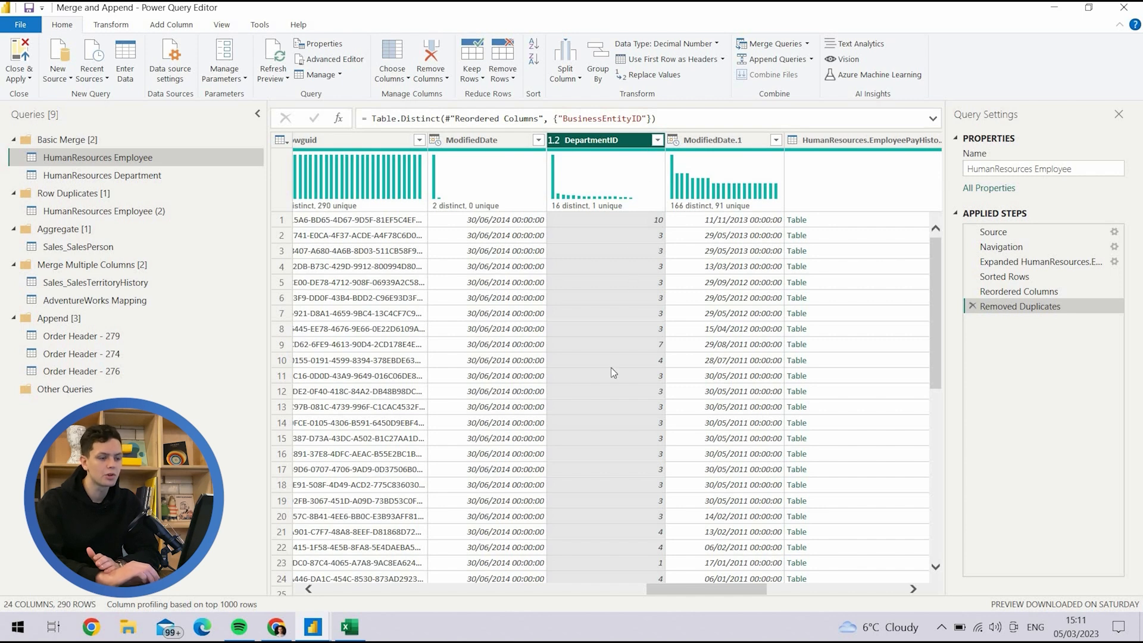
{"action": "left_click", "coordinate": [107, 179]}
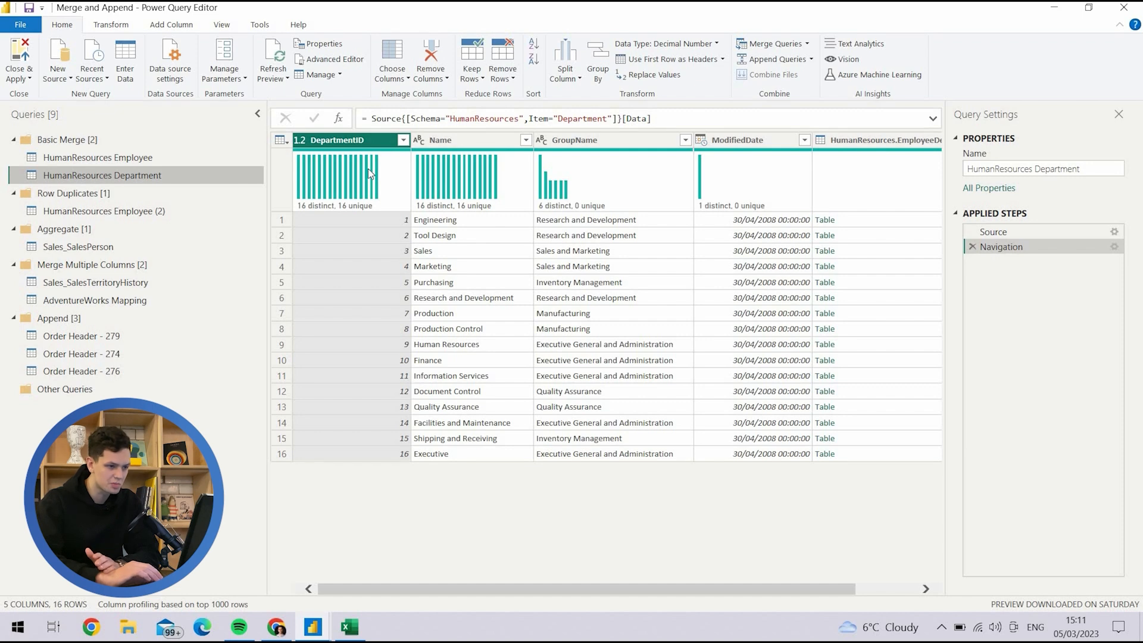
{"action": "mouse_move", "coordinate": [369, 172]}
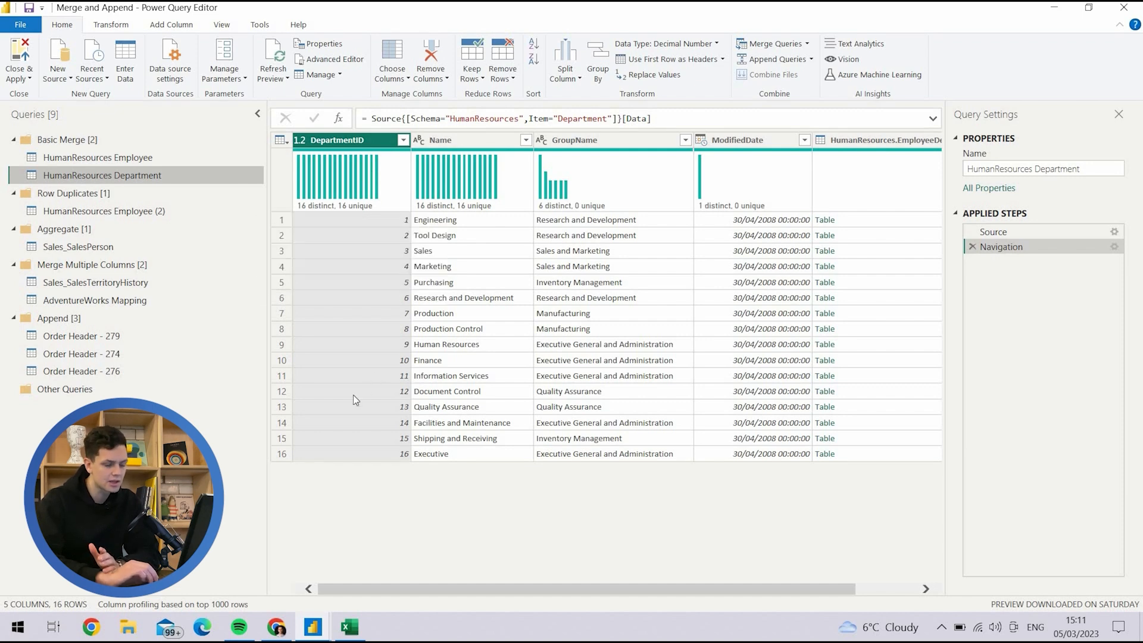
- Merge HumanResources Department into HumanResources Employee on DepartmentID with a Left Outer join, and preview the first row's nested table
{"action": "left_click", "coordinate": [182, 156]}
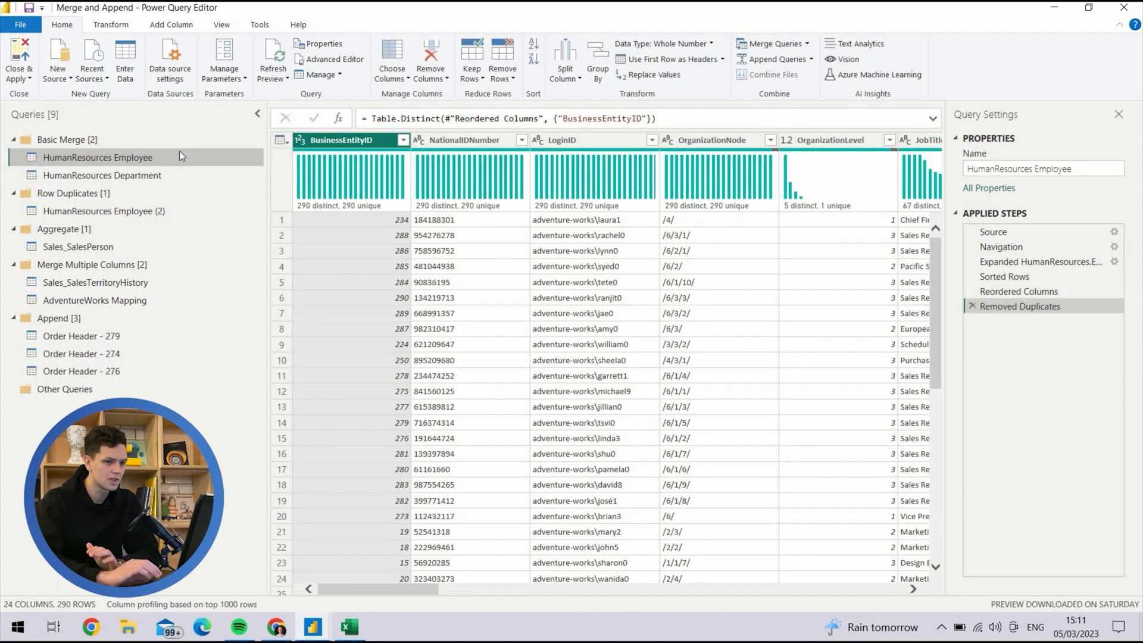
{"action": "left_click", "coordinate": [761, 45]}
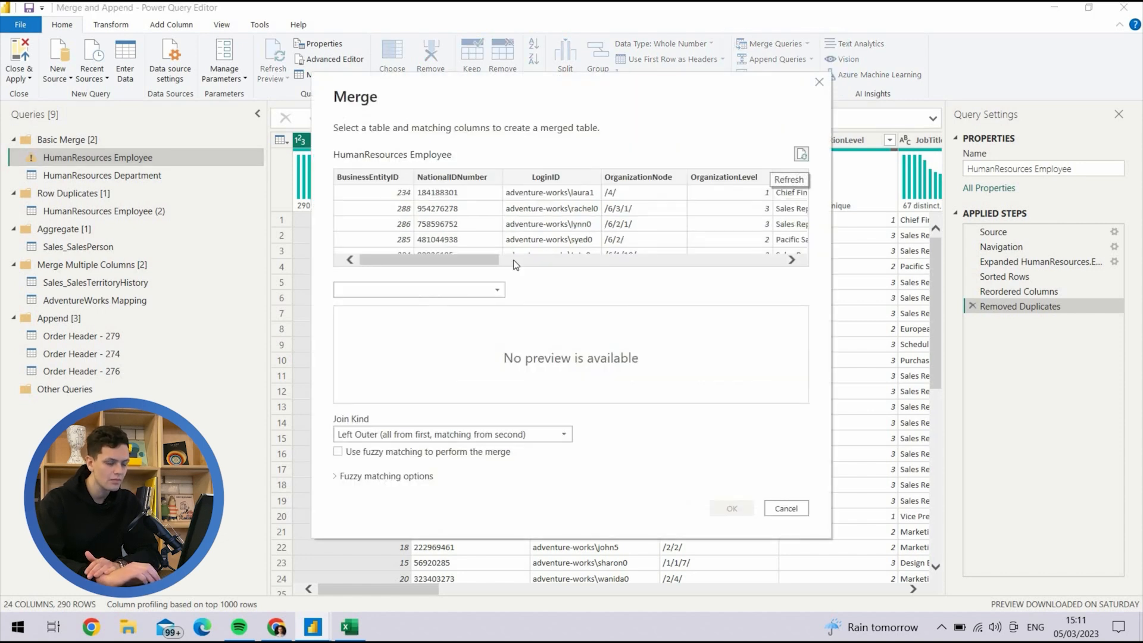
{"action": "left_click", "coordinate": [467, 292]}
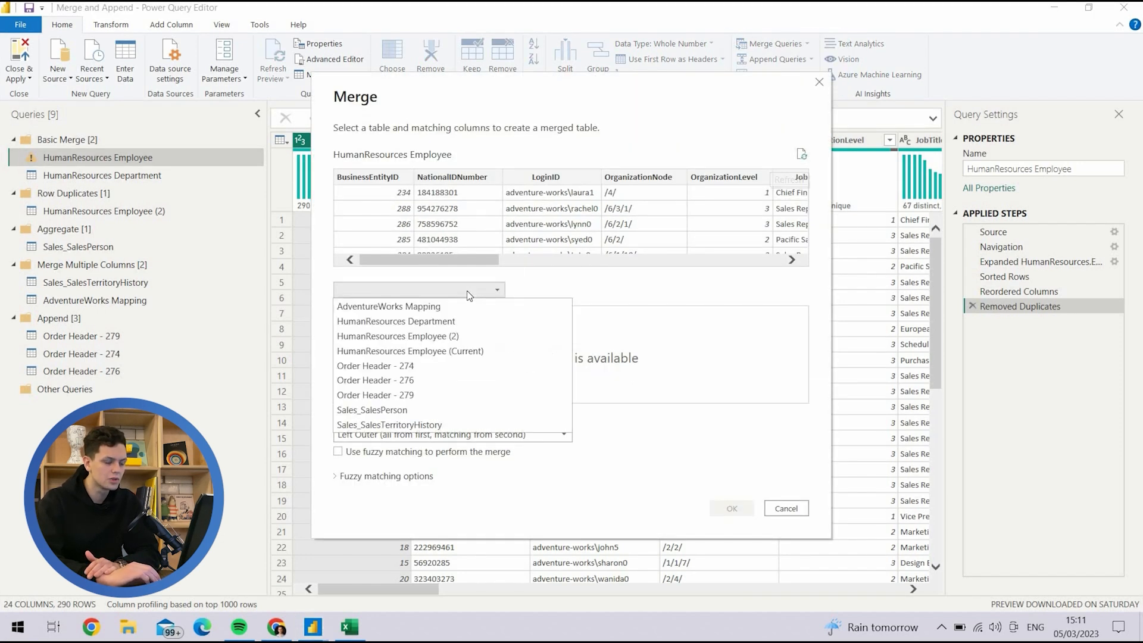
{"action": "left_click", "coordinate": [449, 319]}
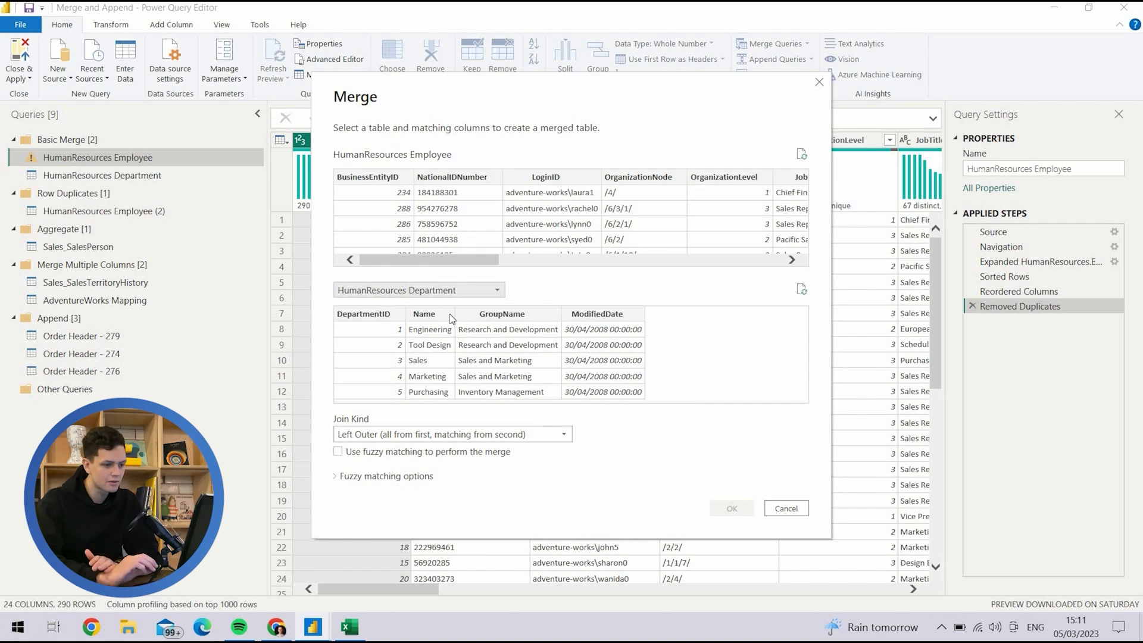
{"action": "left_click", "coordinate": [368, 315]}
{"action": "left_click_drag", "start_coordinate": [445, 255], "coordinate": [714, 245]}
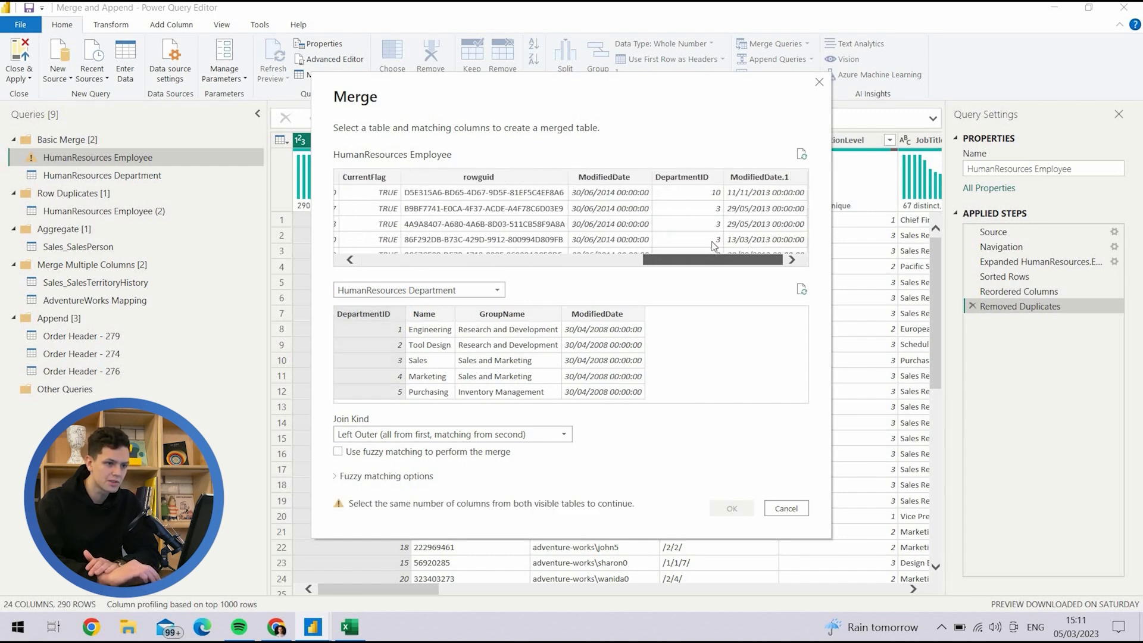
{"action": "left_click", "coordinate": [693, 180]}
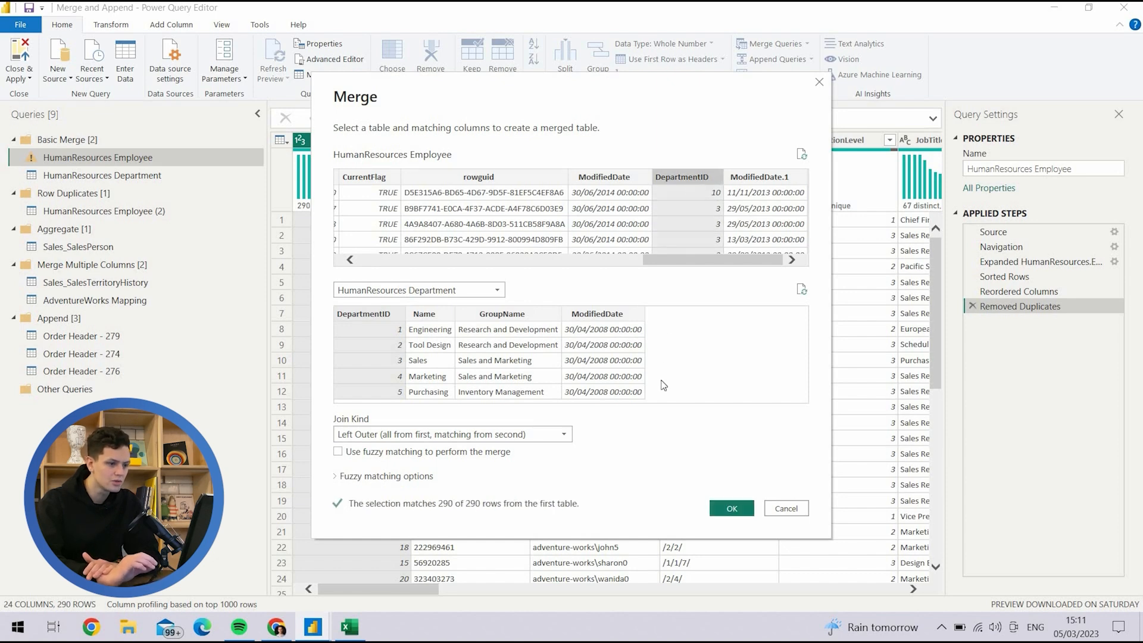
{"action": "left_click", "coordinate": [732, 511]}
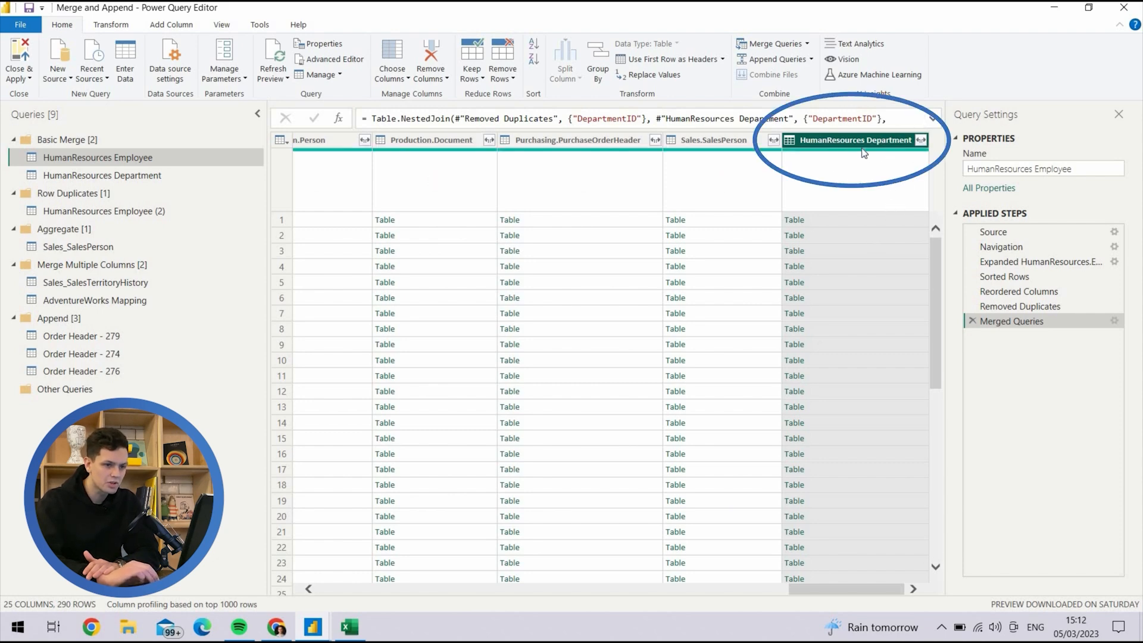
{"action": "left_click", "coordinate": [852, 223]}
{"action": "left_click_drag", "start_coordinate": [278, 555], "coordinate": [850, 555]}
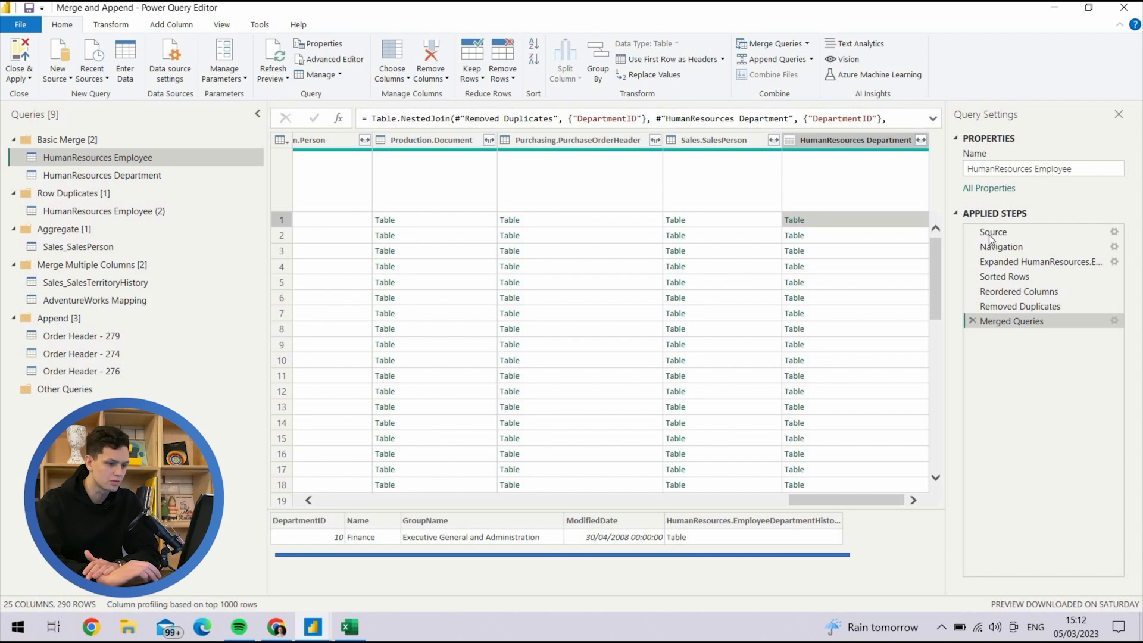
- Expand the merged HumanResources Department column to only Name and GroupName, without the original column name as prefix
{"action": "left_click", "coordinate": [922, 141]}
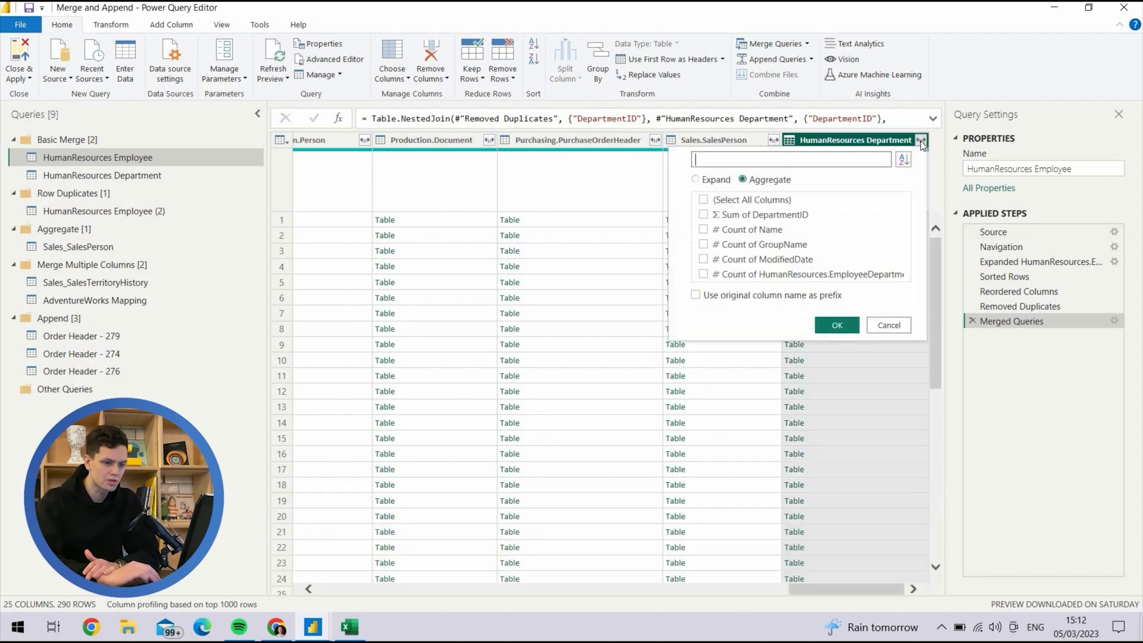
{"action": "left_click", "coordinate": [702, 181]}
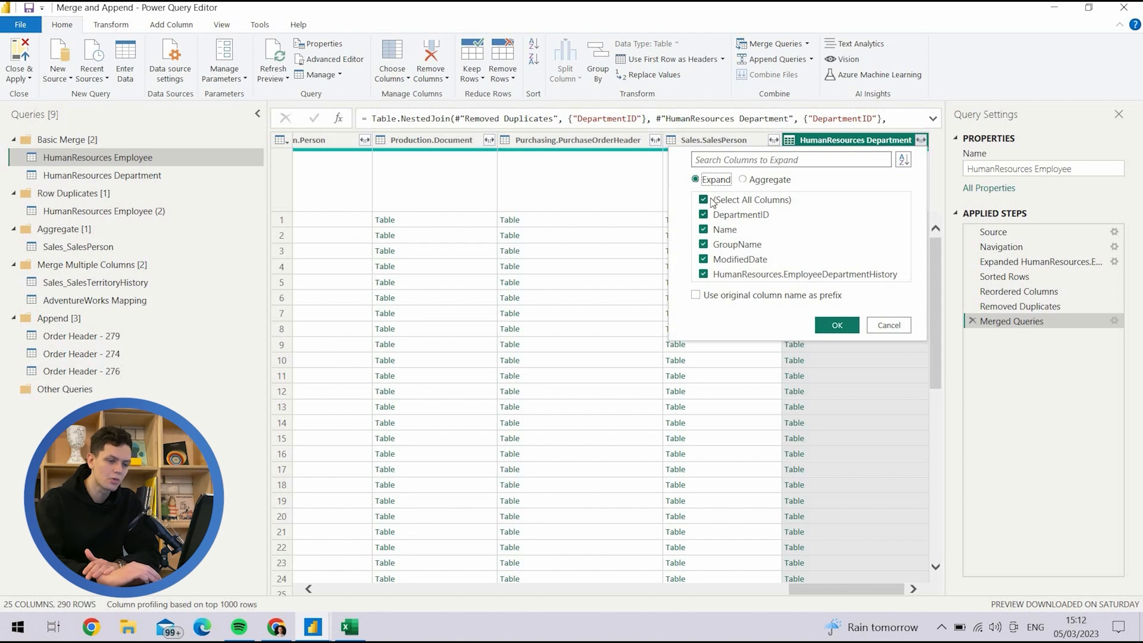
{"action": "left_click", "coordinate": [712, 201]}
{"action": "left_click", "coordinate": [713, 230]}
{"action": "left_click", "coordinate": [712, 245]}
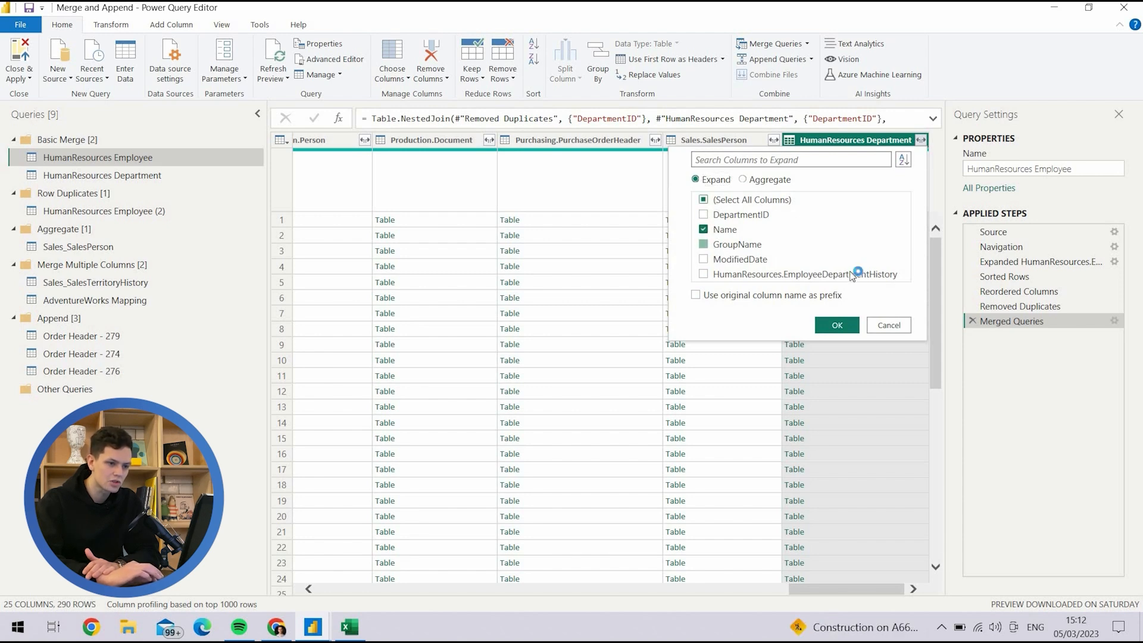
{"action": "left_click", "coordinate": [823, 329]}
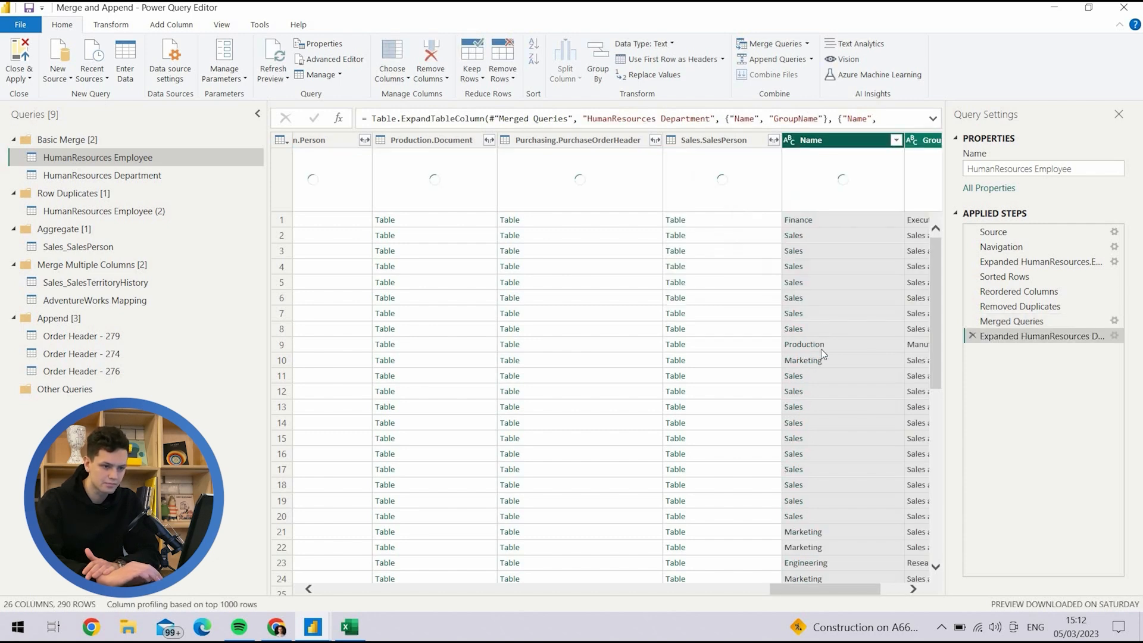
- Check the expanded columns and their expand settings, and delete that expand step from the HumanResources Employee query
{"action": "left_click_drag", "start_coordinate": [830, 590], "coordinate": [906, 586]}
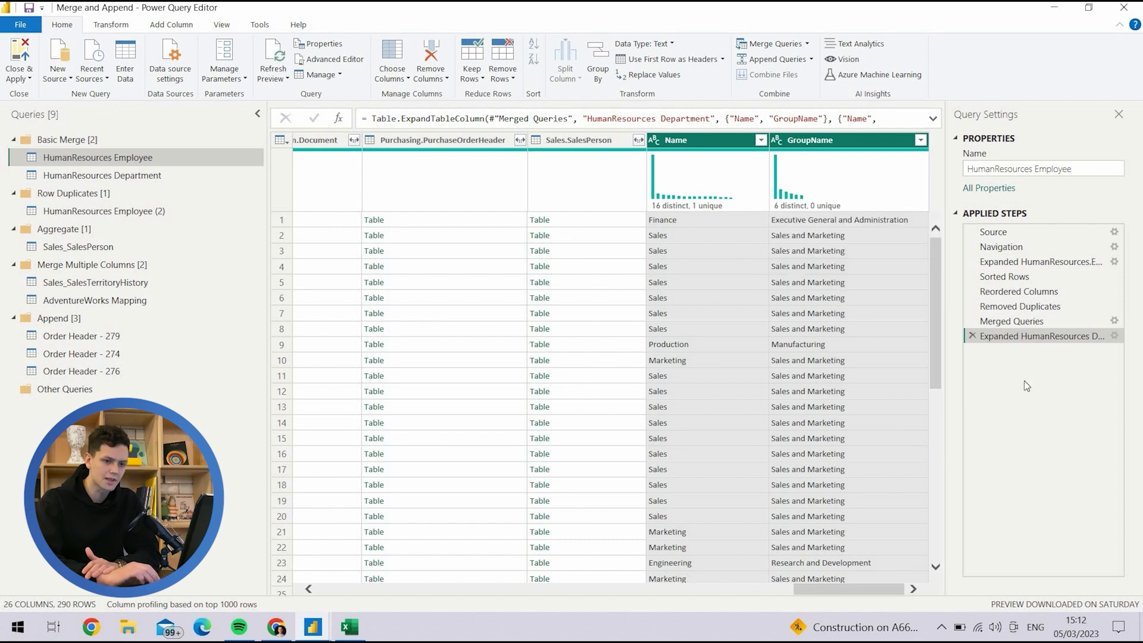
{"action": "left_click", "coordinate": [1114, 336]}
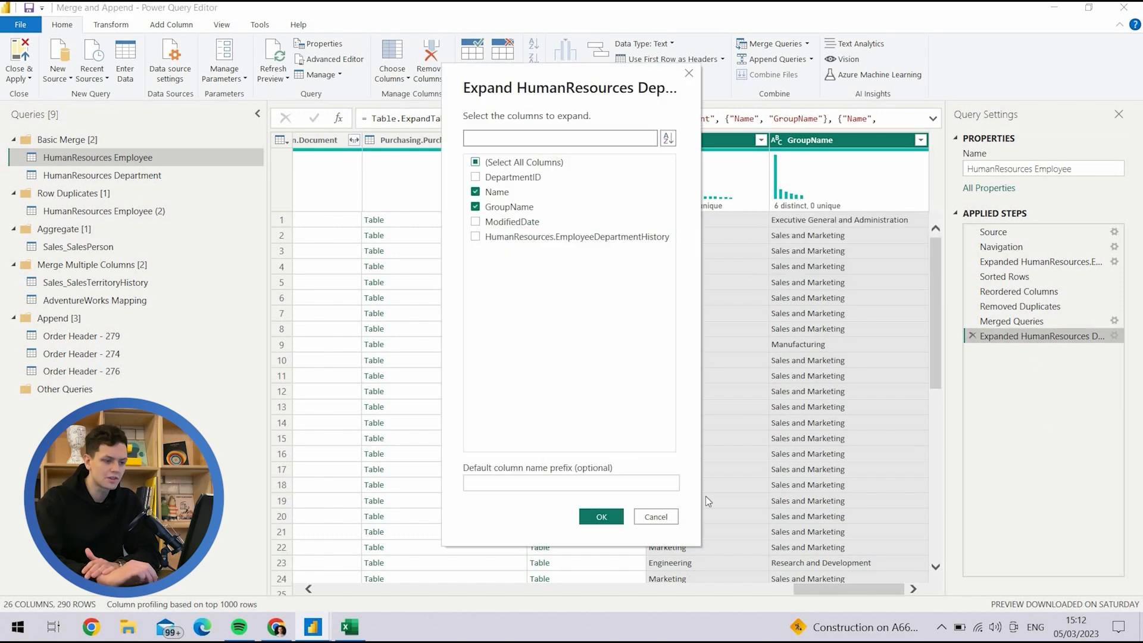
{"action": "left_click", "coordinate": [667, 518]}
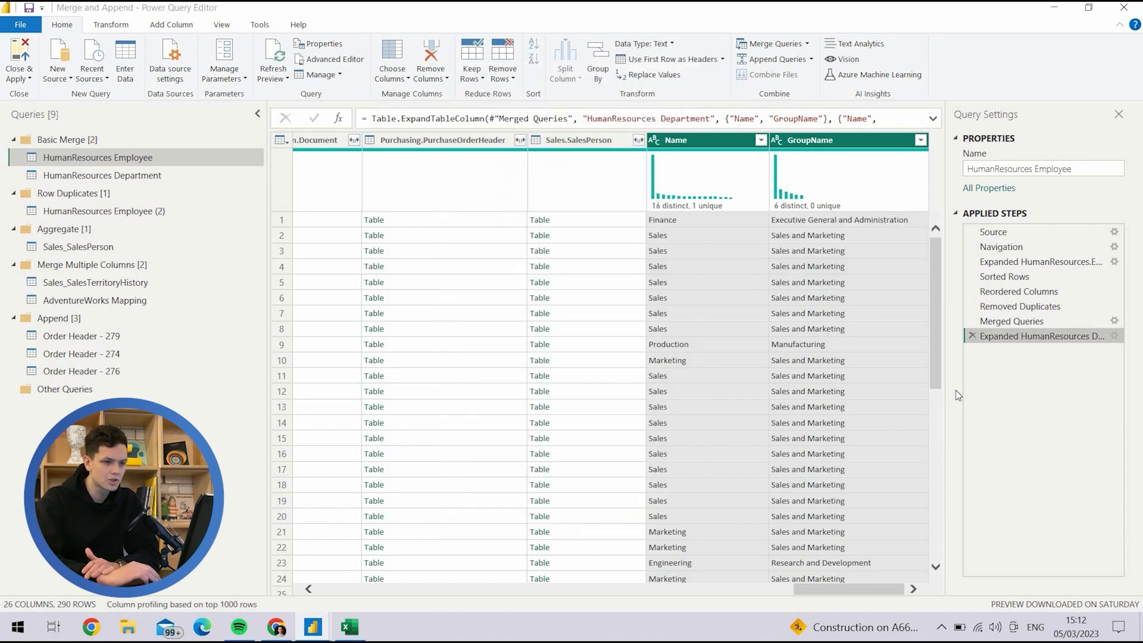
{"action": "left_click", "coordinate": [972, 336]}
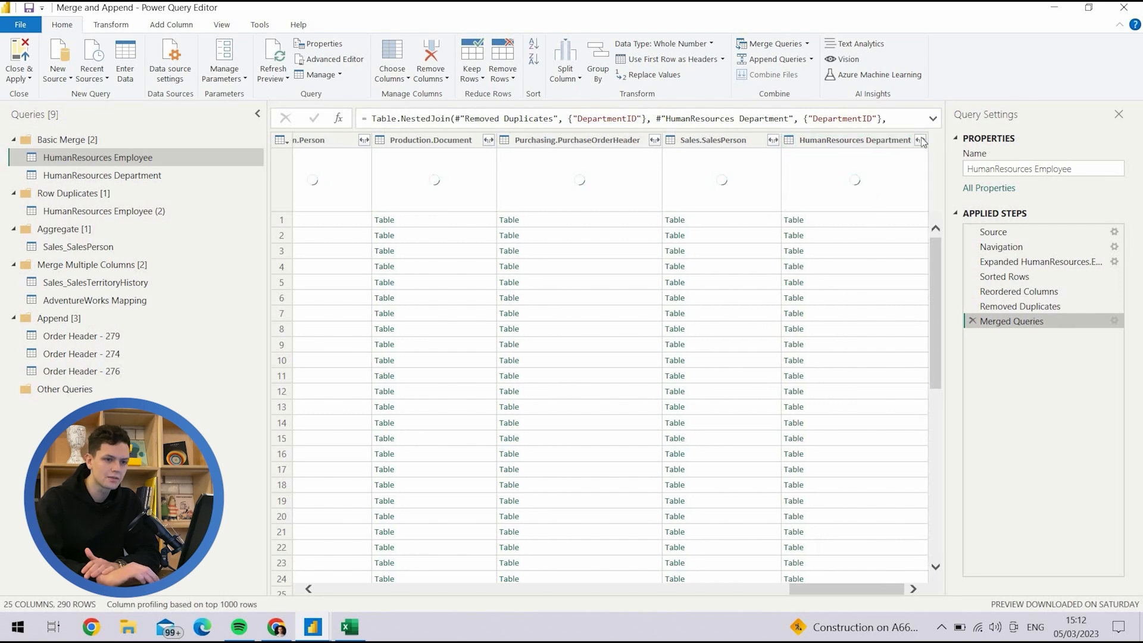
- Expand all HumanResources Department columns with the original column name as prefix, inspect them, and delete this expand step
{"action": "left_click", "coordinate": [919, 141]}
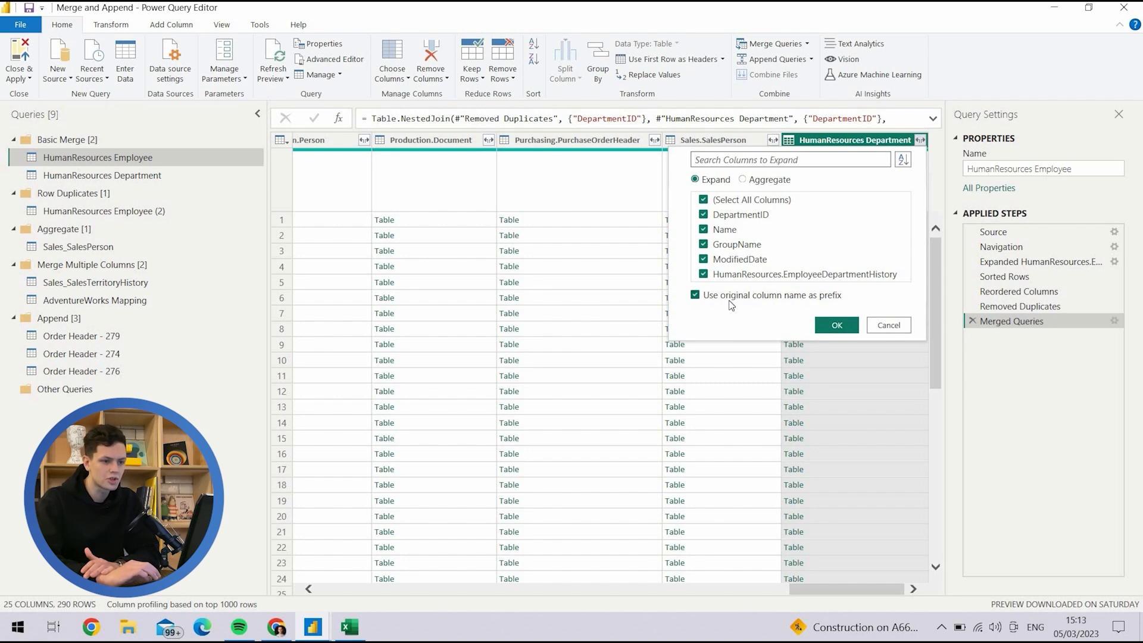
{"action": "left_click", "coordinate": [835, 325]}
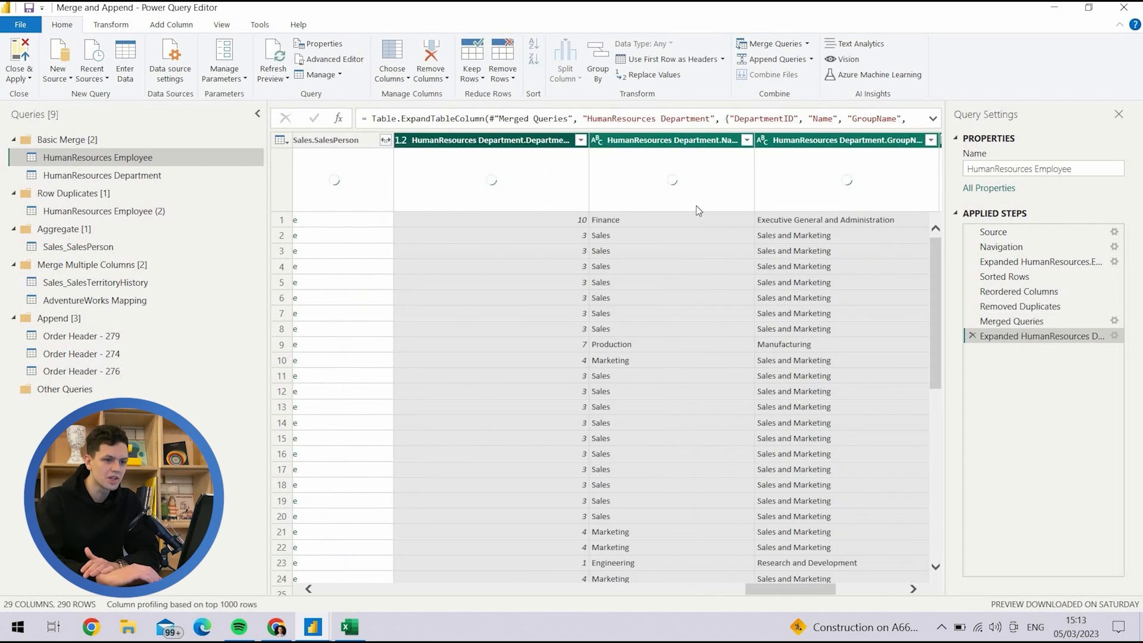
{"action": "left_click", "coordinate": [476, 146]}
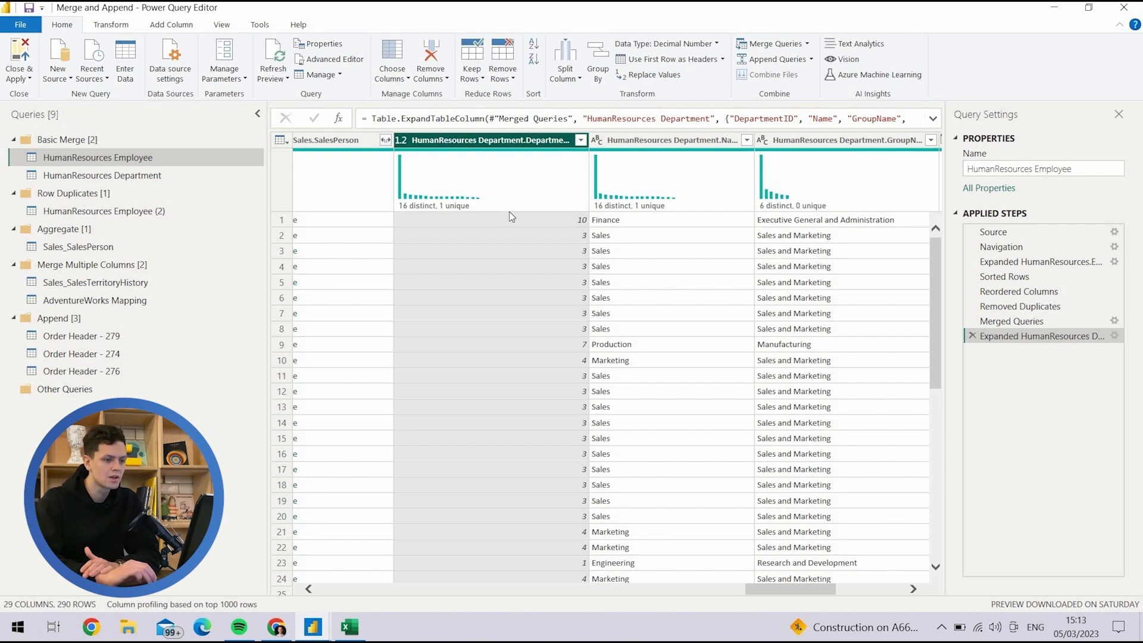
{"action": "mouse_move", "coordinate": [642, 260]}
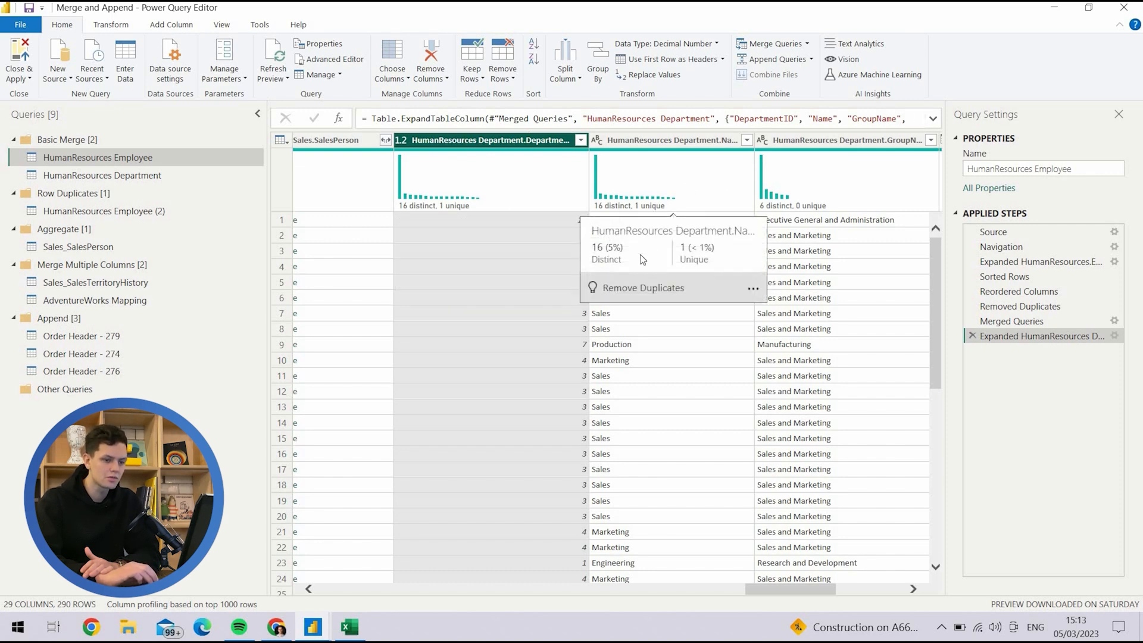
{"action": "left_click", "coordinate": [972, 336]}
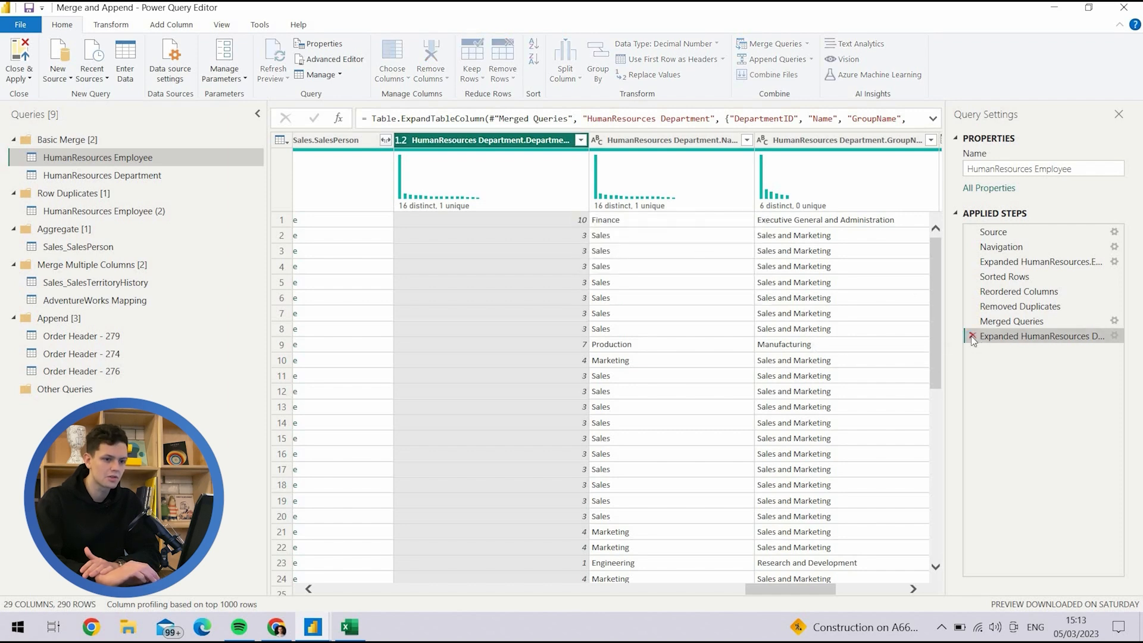
- Expand the merged HumanResources Department column to only Name and GroupName, with the original column name prefix turned off
{"action": "left_click", "coordinate": [933, 140]}
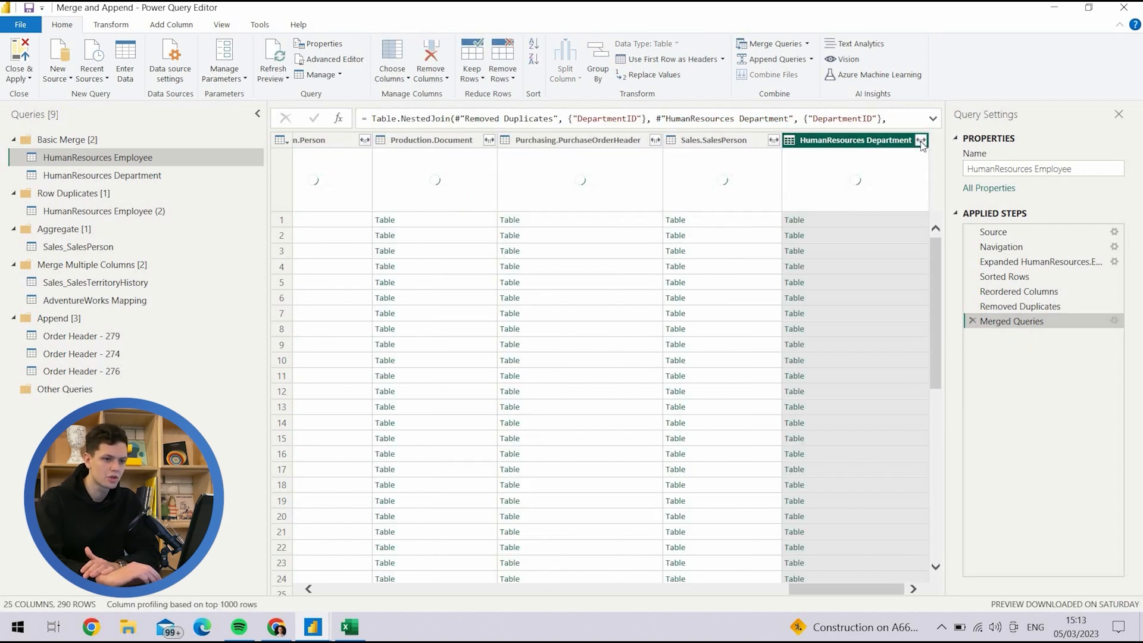
{"action": "left_click", "coordinate": [736, 201]}
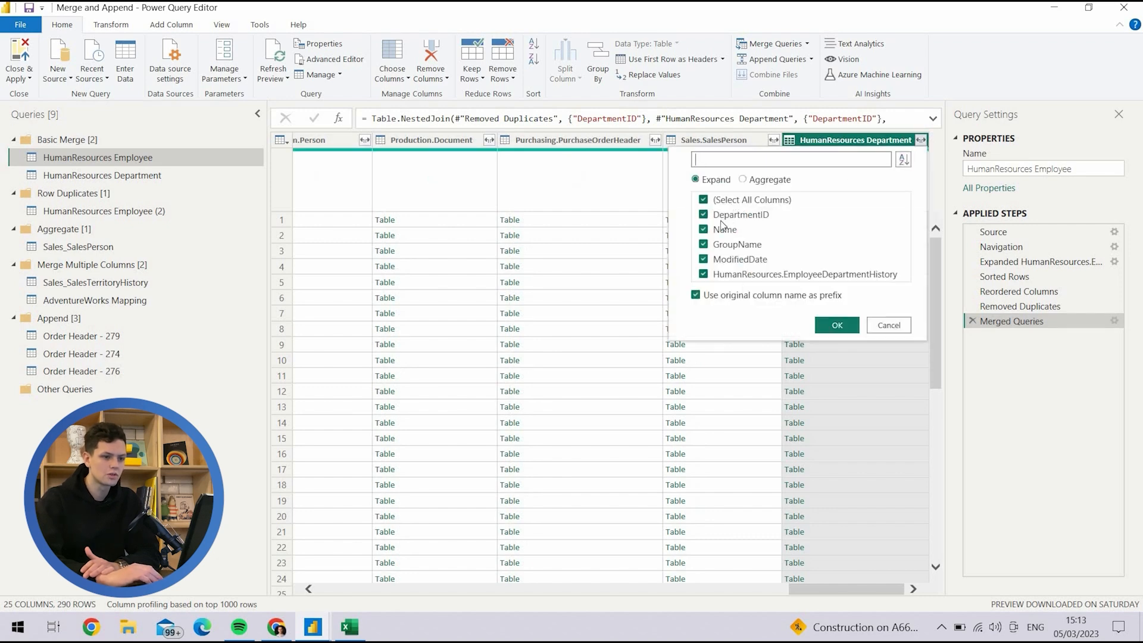
{"action": "left_click", "coordinate": [723, 230]}
{"action": "left_click", "coordinate": [703, 245]}
{"action": "left_click", "coordinate": [715, 298]}
{"action": "left_click", "coordinate": [838, 325]}
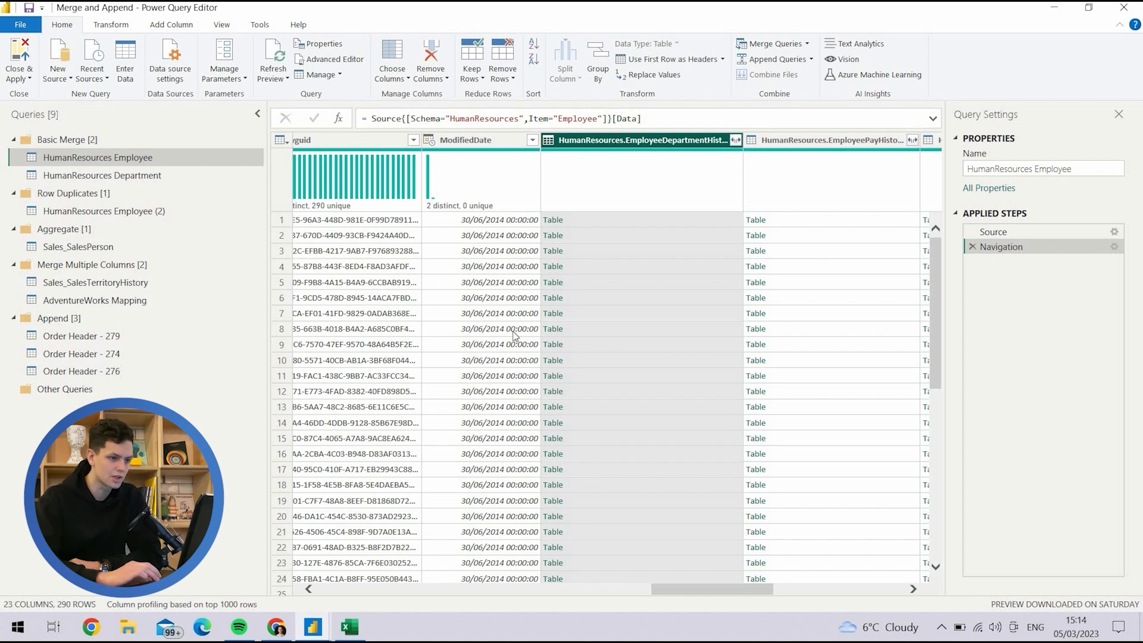
- Expand HumanResources.EmployeeDepartmentHistory to only DepartmentID, without a prefix, and delete this expand step from the HumanResources Employee query
{"action": "left_click", "coordinate": [736, 141]}
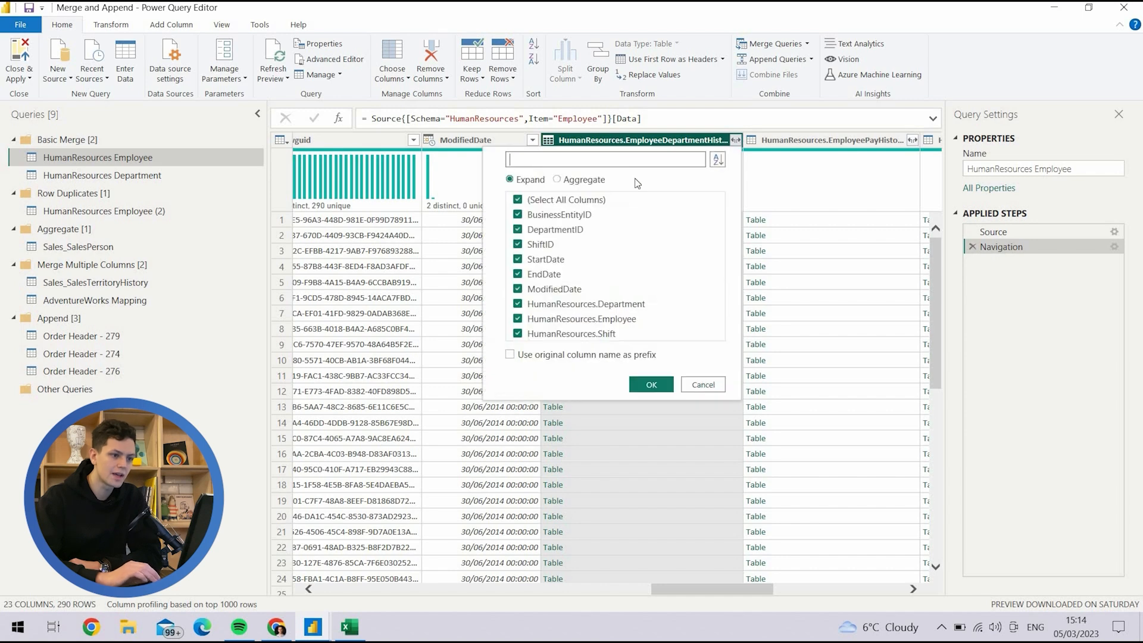
{"action": "left_click", "coordinate": [557, 199]}
{"action": "left_click", "coordinate": [548, 232]}
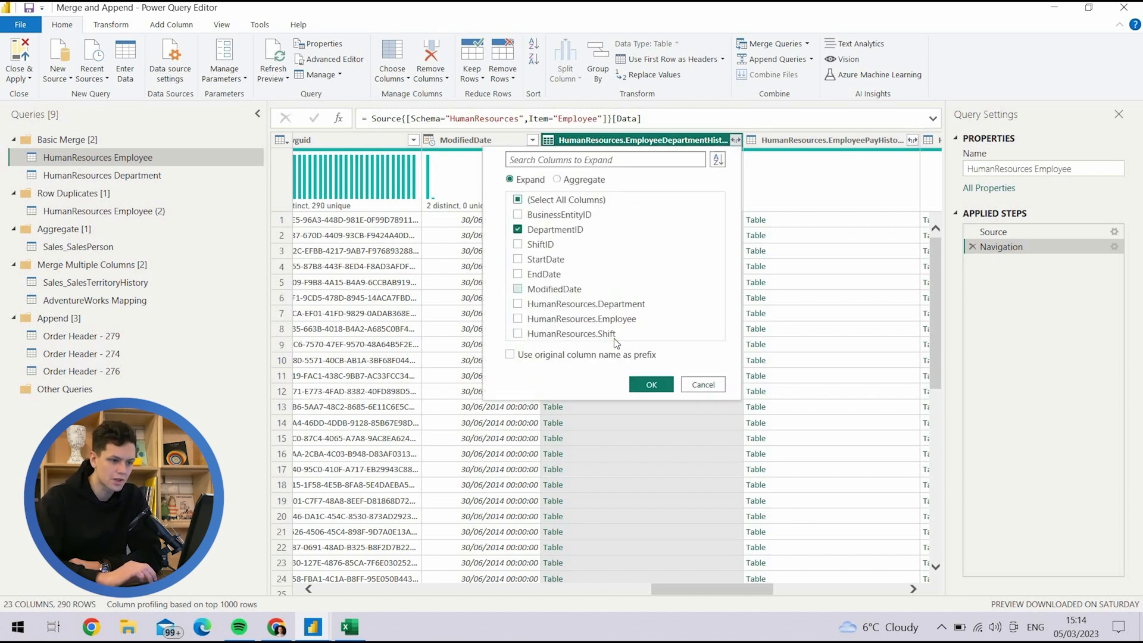
{"action": "left_click", "coordinate": [649, 385]}
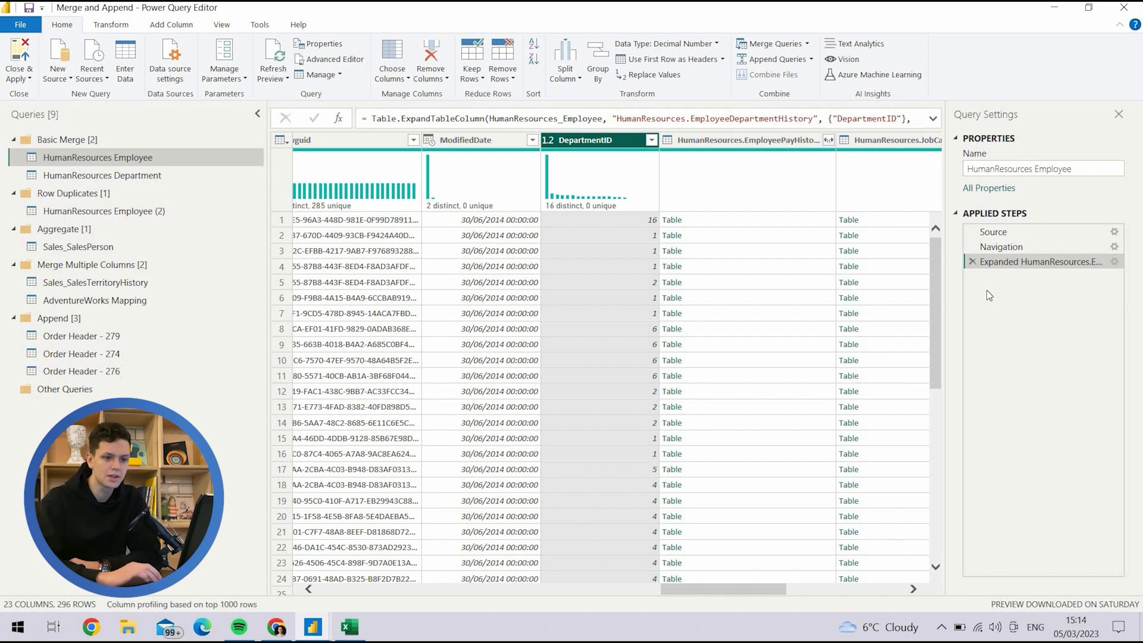
{"action": "left_click", "coordinate": [972, 261]}
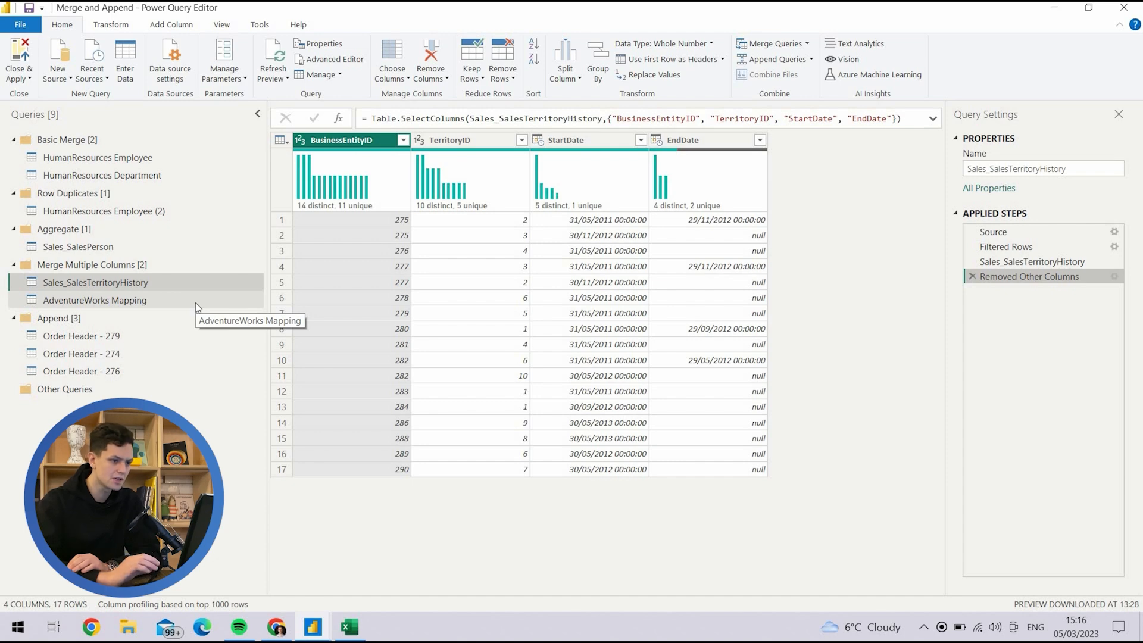
- Examine the TerritoryID, StartDate and EndDate columns of Sales_SalesTerritoryHistory and the Name column of AdventureWorks Mapping
{"action": "left_click", "coordinate": [481, 139]}
{"action": "left_click", "coordinate": [597, 138]}
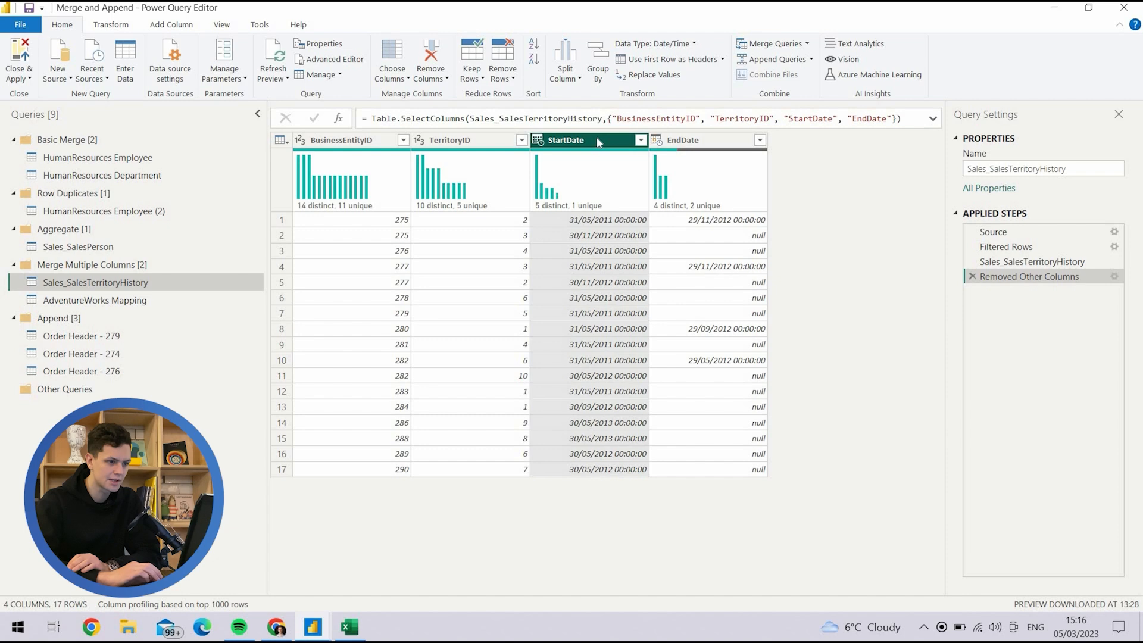
{"action": "left_click", "coordinate": [697, 139]}
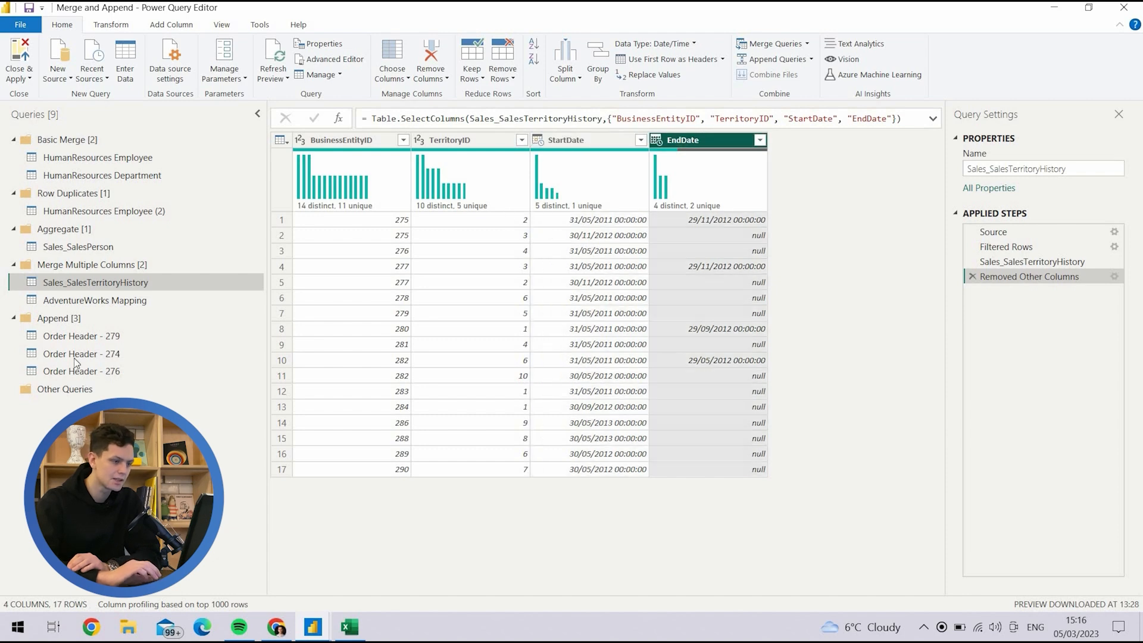
{"action": "left_click", "coordinate": [140, 298]}
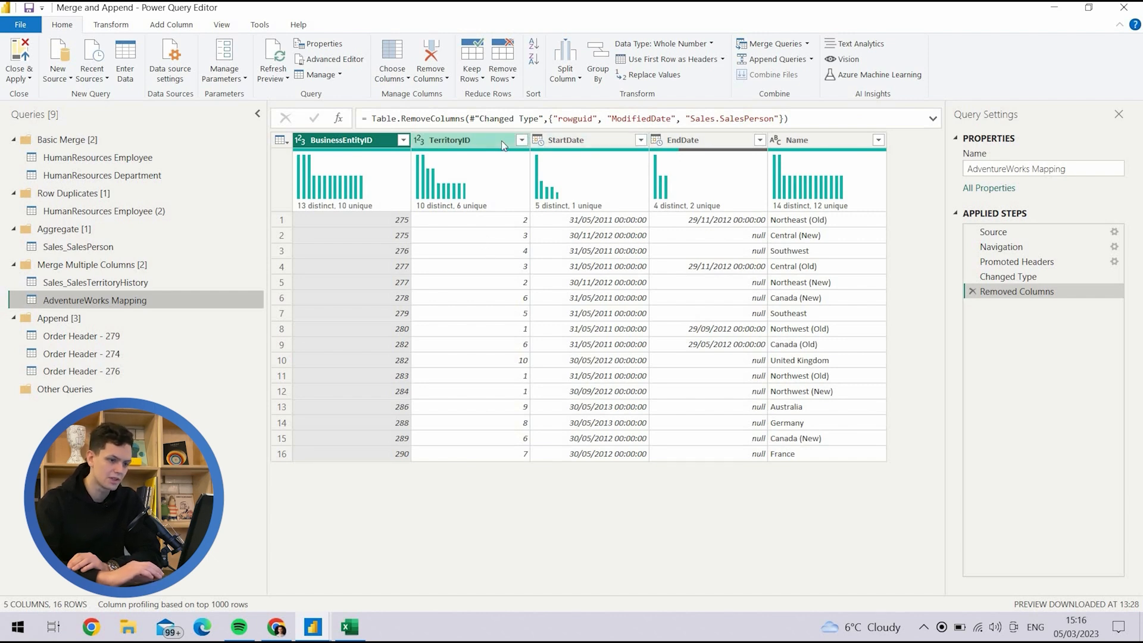
{"action": "left_click", "coordinate": [804, 141]}
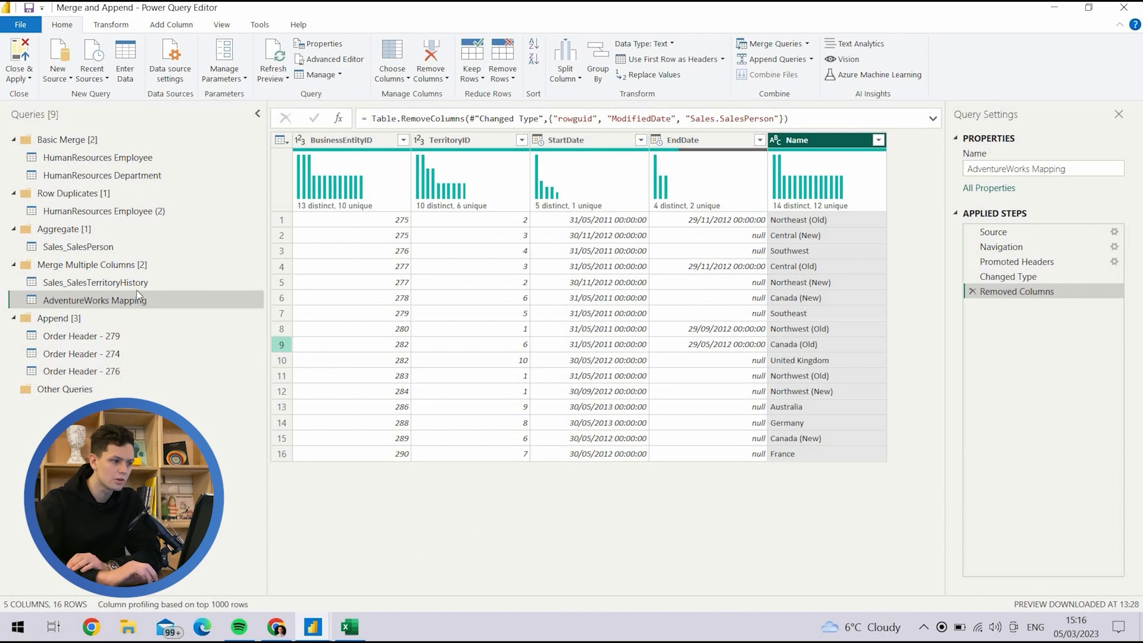
- Merge AdventureWorks Mapping into Sales_SalesTerritoryHistory, matching on TerritoryID, StartDate and EndDate in that order with a Left Outer join
{"action": "left_click", "coordinate": [114, 275]}
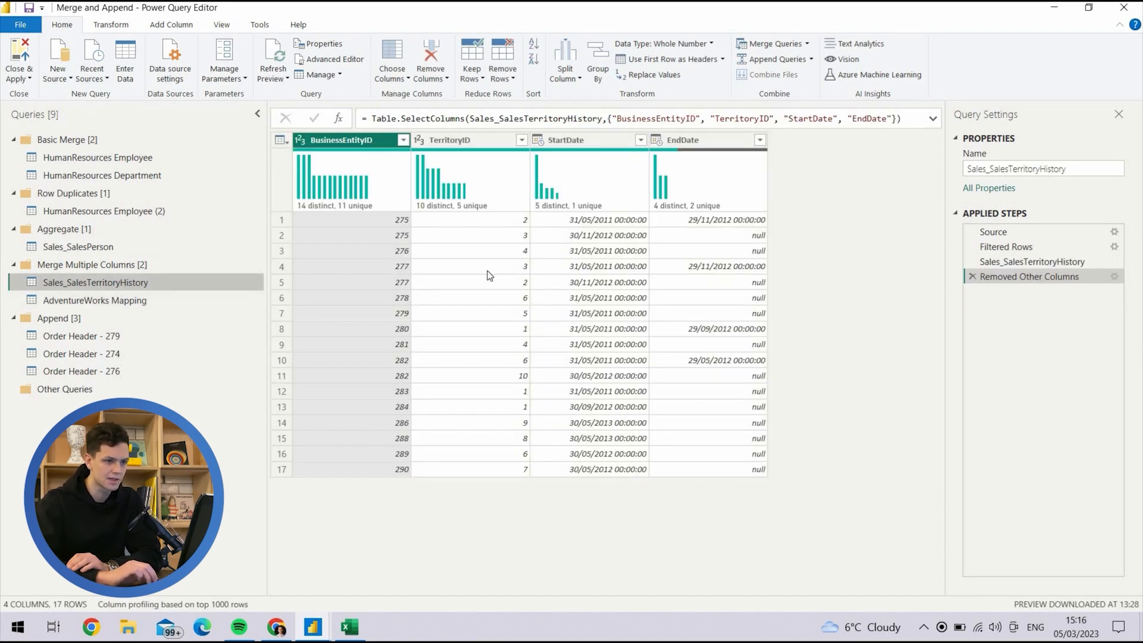
{"action": "left_click", "coordinate": [769, 44]}
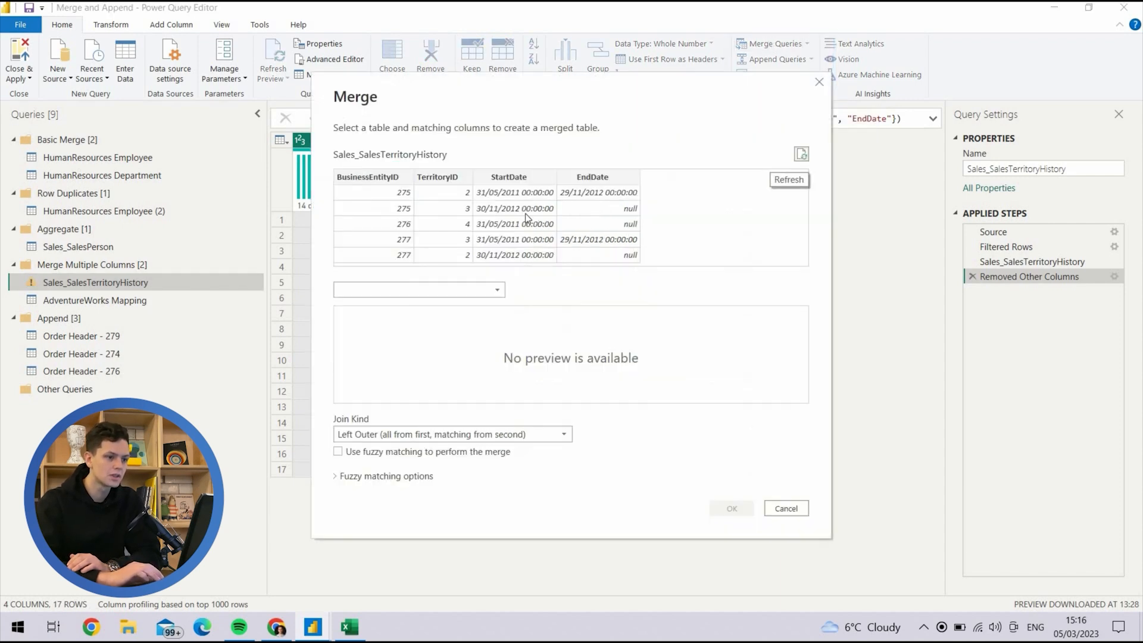
{"action": "left_click", "coordinate": [426, 290]}
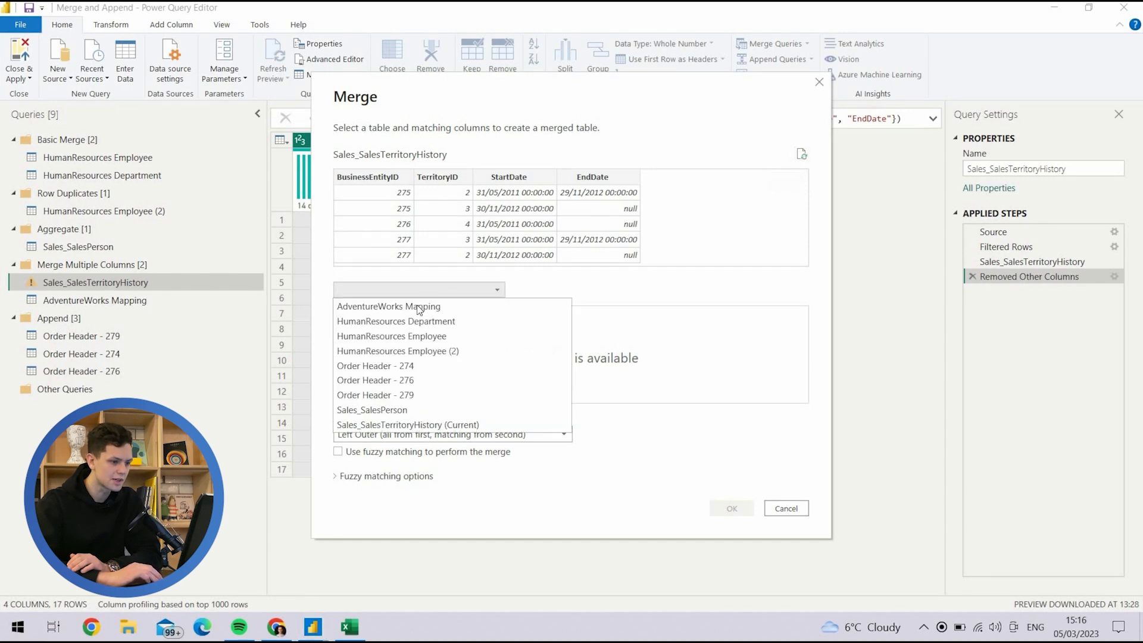
{"action": "left_click", "coordinate": [413, 306]}
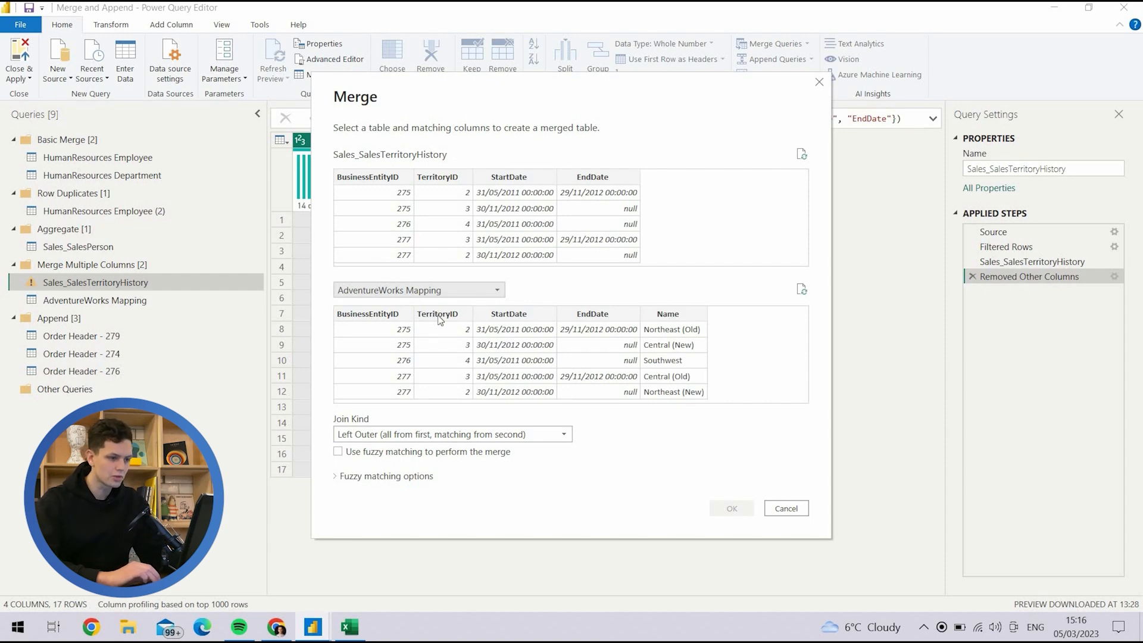
{"action": "left_click", "coordinate": [440, 314]}
{"action": "left_click", "coordinate": [509, 314], "text": "ctrl"}
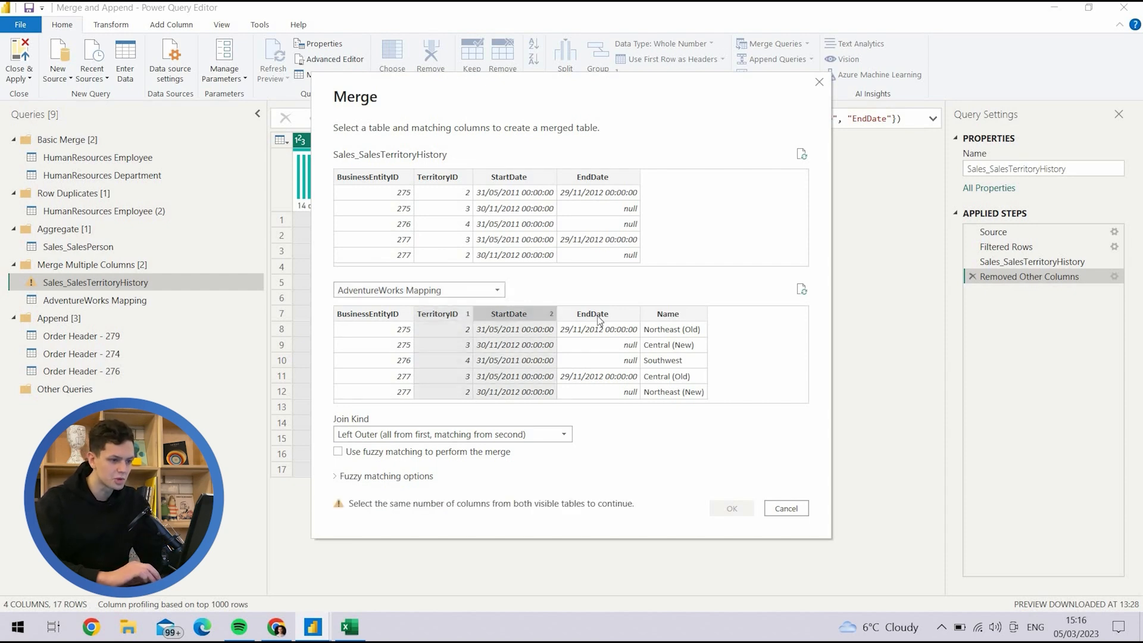
{"action": "left_click", "coordinate": [599, 317], "text": "ctrl"}
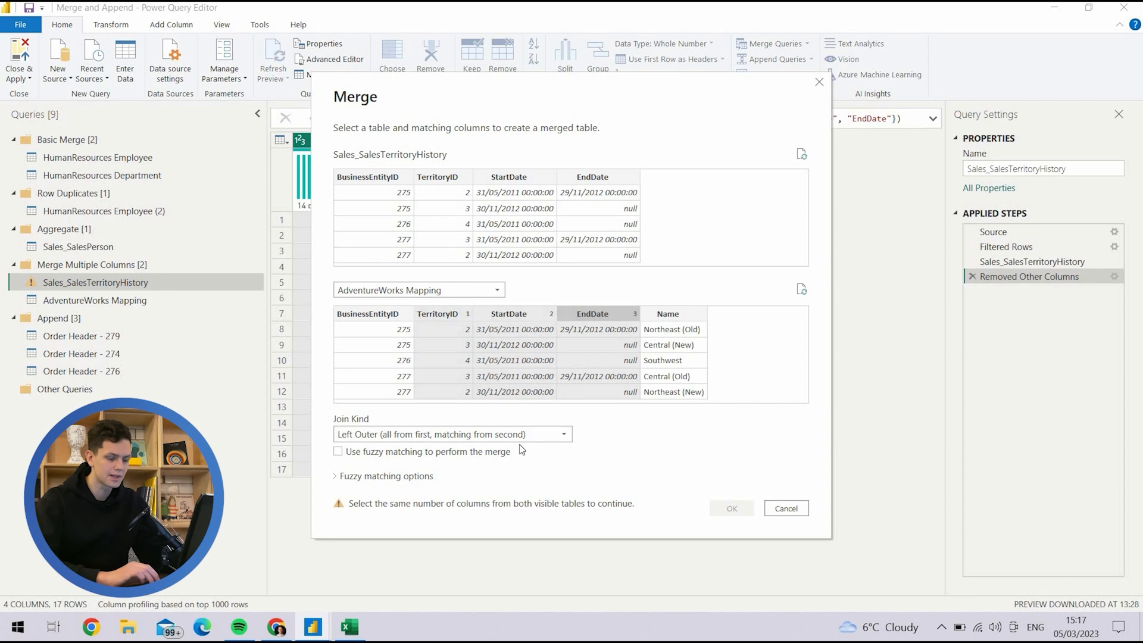
{"action": "left_click", "coordinate": [445, 178]}
{"action": "left_click", "coordinate": [503, 182], "text": "ctrl"}
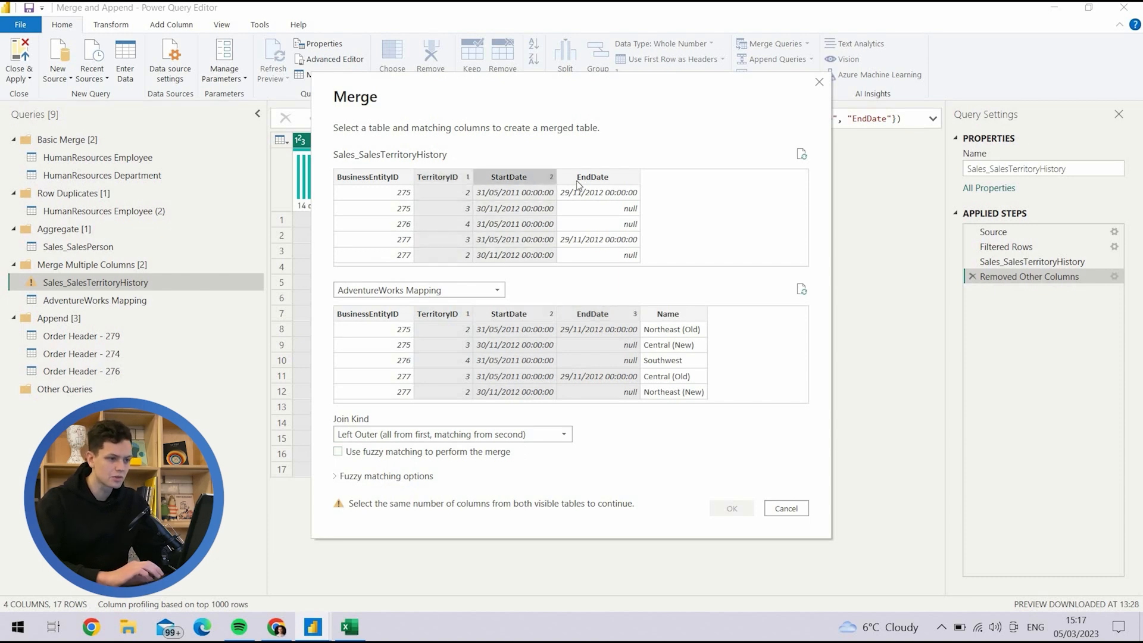
{"action": "left_click", "coordinate": [581, 182], "text": "ctrl"}
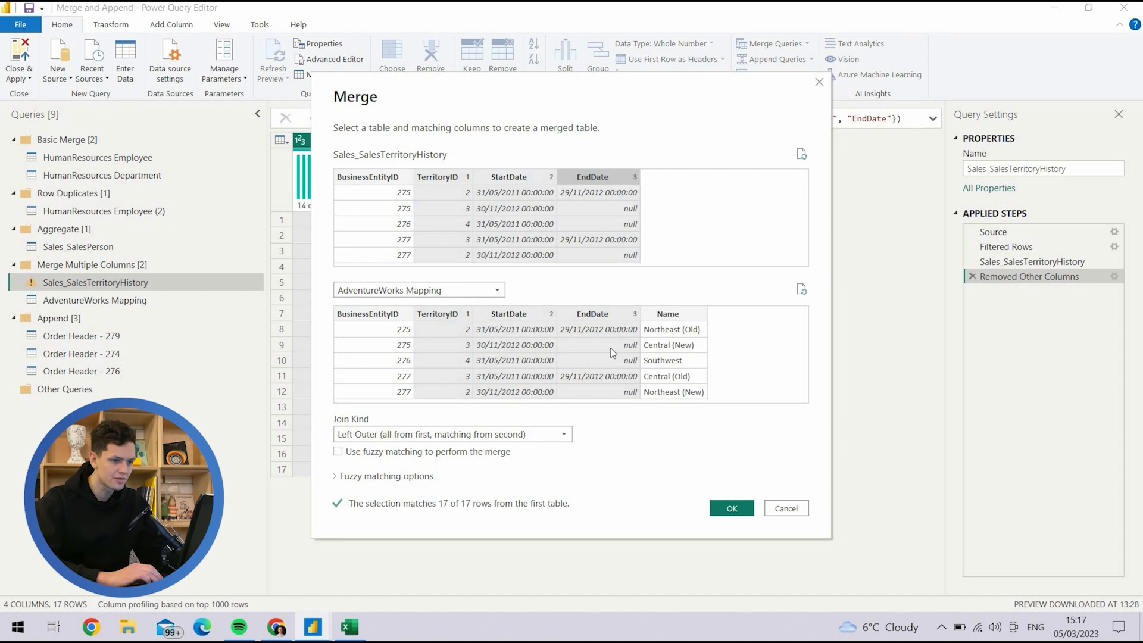
{"action": "left_click", "coordinate": [730, 509]}
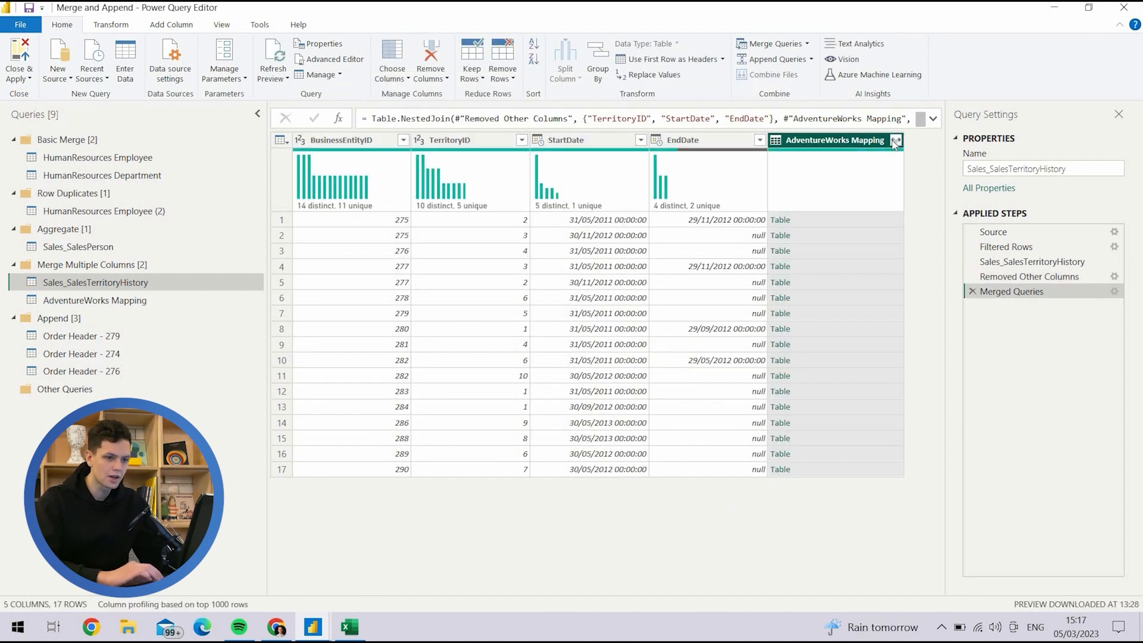
- Expand the merged AdventureWorks Mapping column to only Name, without the original column name as prefix
{"action": "left_click", "coordinate": [896, 139]}
{"action": "left_click", "coordinate": [679, 200]}
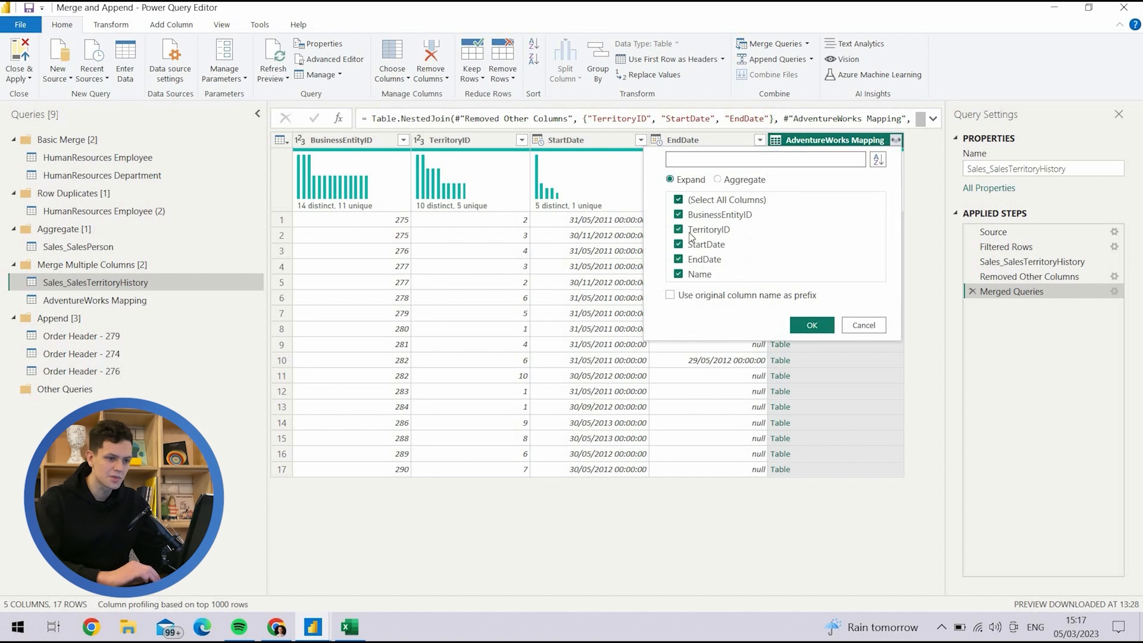
{"action": "left_click", "coordinate": [700, 275]}
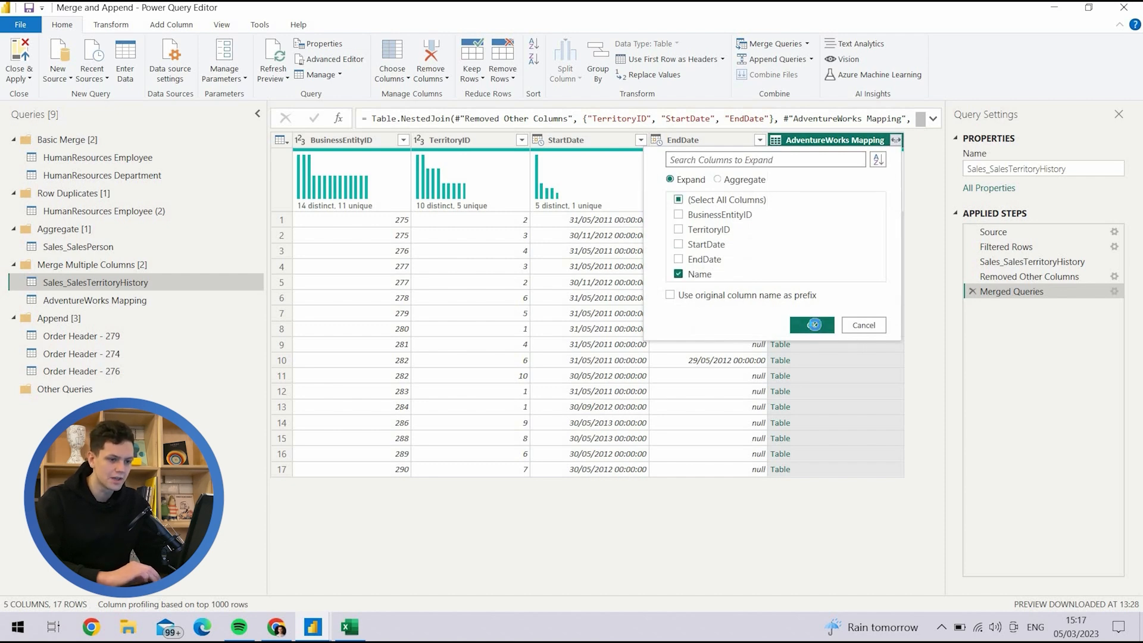
{"action": "left_click", "coordinate": [814, 325]}
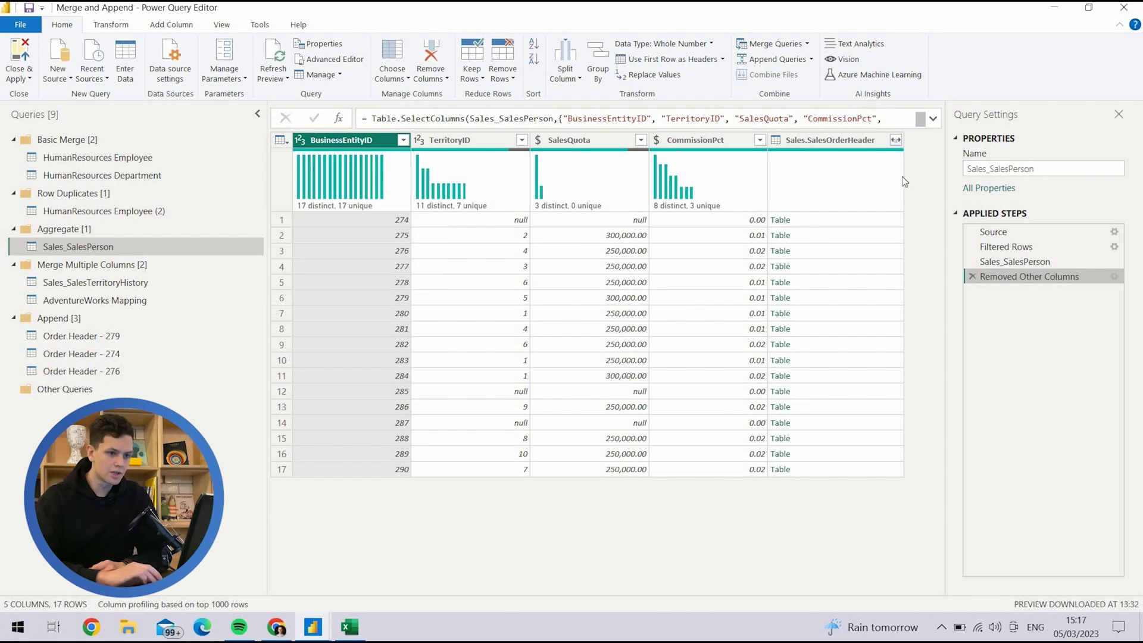
- Set the Sales.SalesOrderHeader column of Sales_SalesPerson to aggregate SalesOrderID with Count (All) only, leaving out the Sum
{"action": "left_click", "coordinate": [897, 141]}
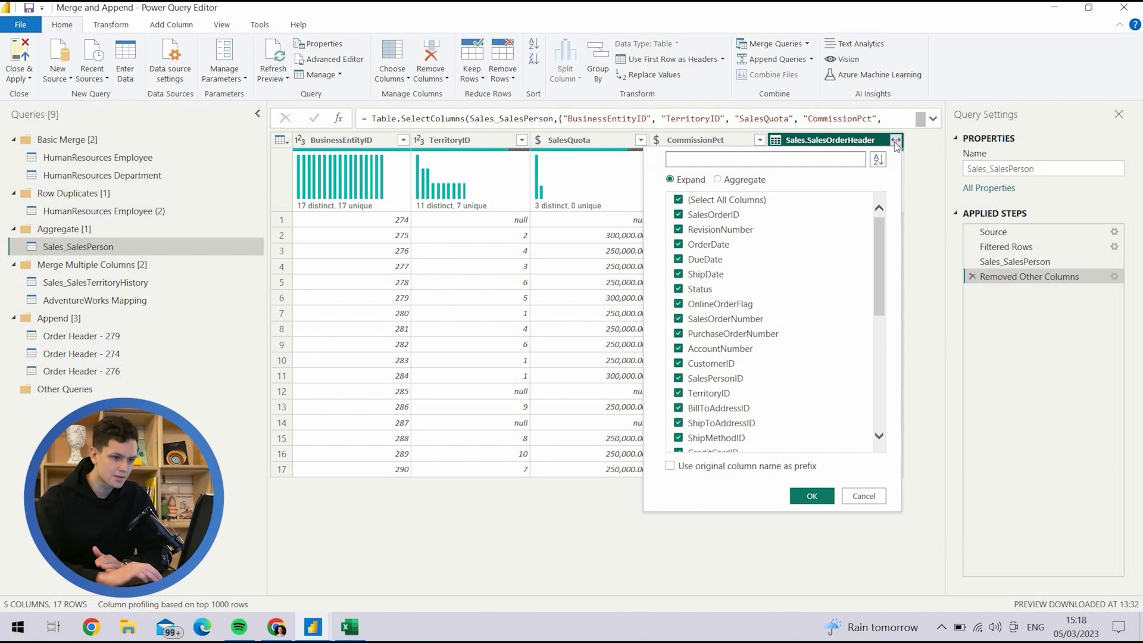
{"action": "left_click", "coordinate": [721, 180]}
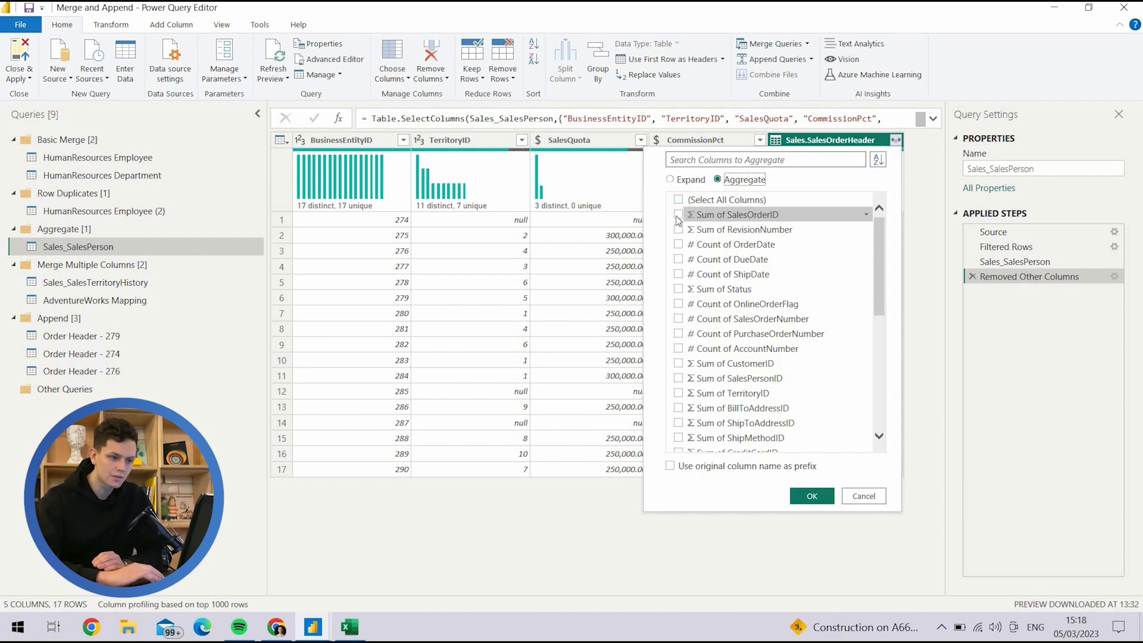
{"action": "left_click", "coordinate": [679, 215]}
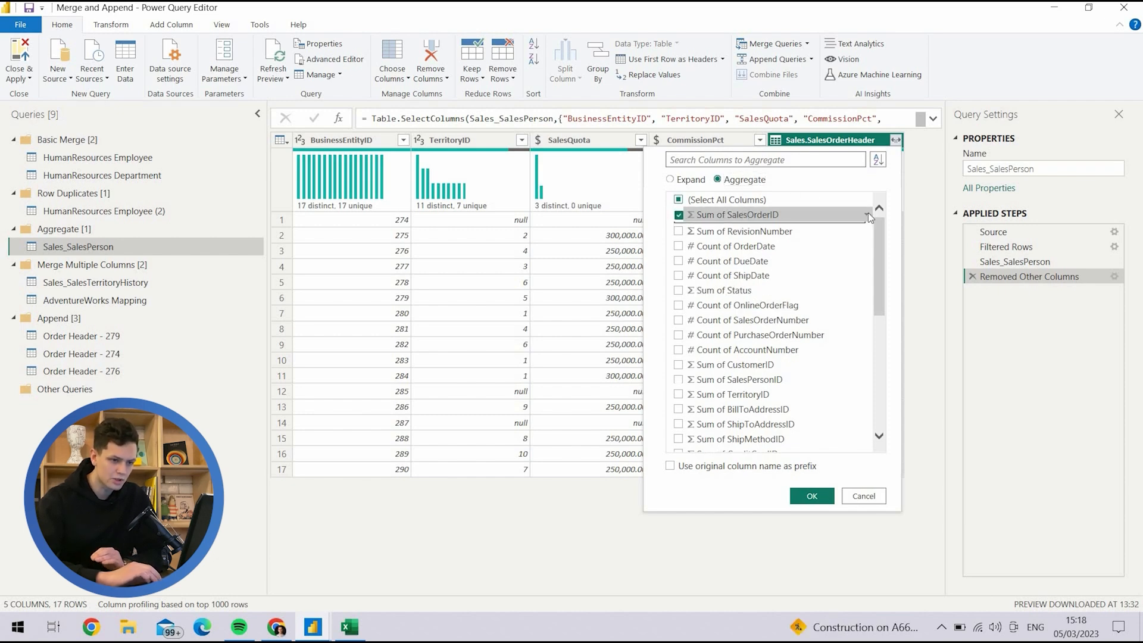
{"action": "left_click", "coordinate": [867, 214]}
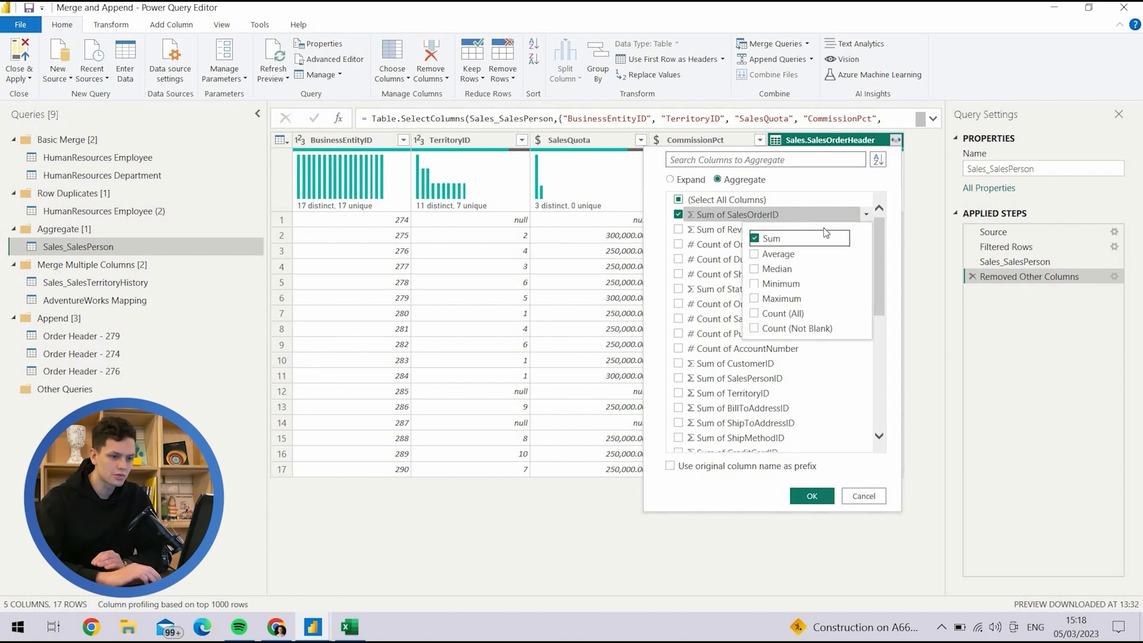
{"action": "left_click", "coordinate": [765, 315]}
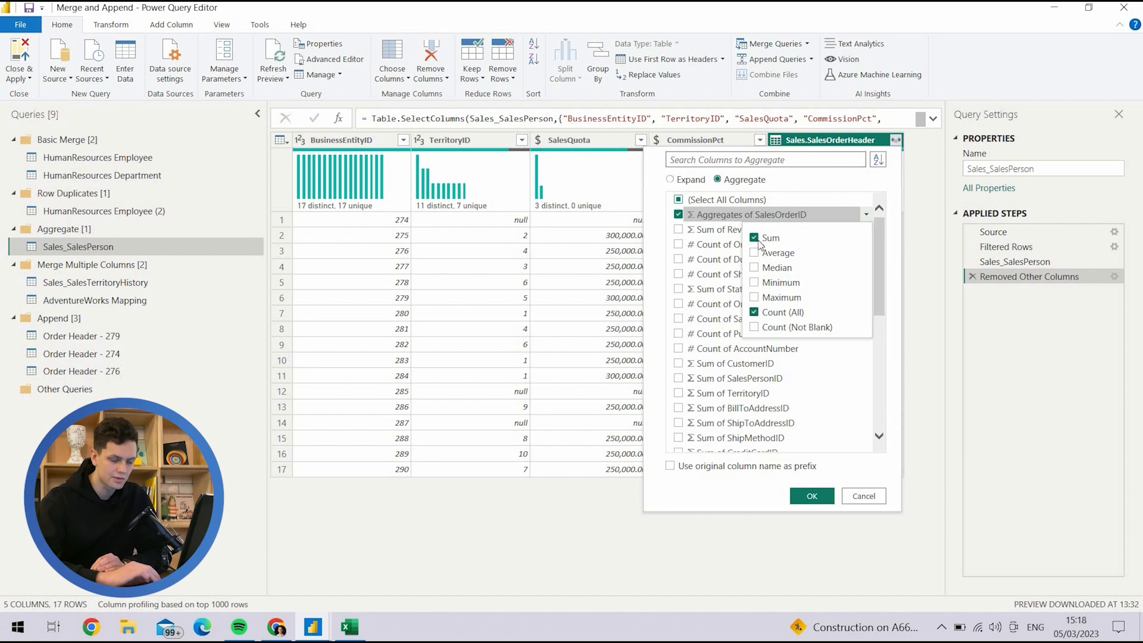
{"action": "left_click", "coordinate": [759, 241]}
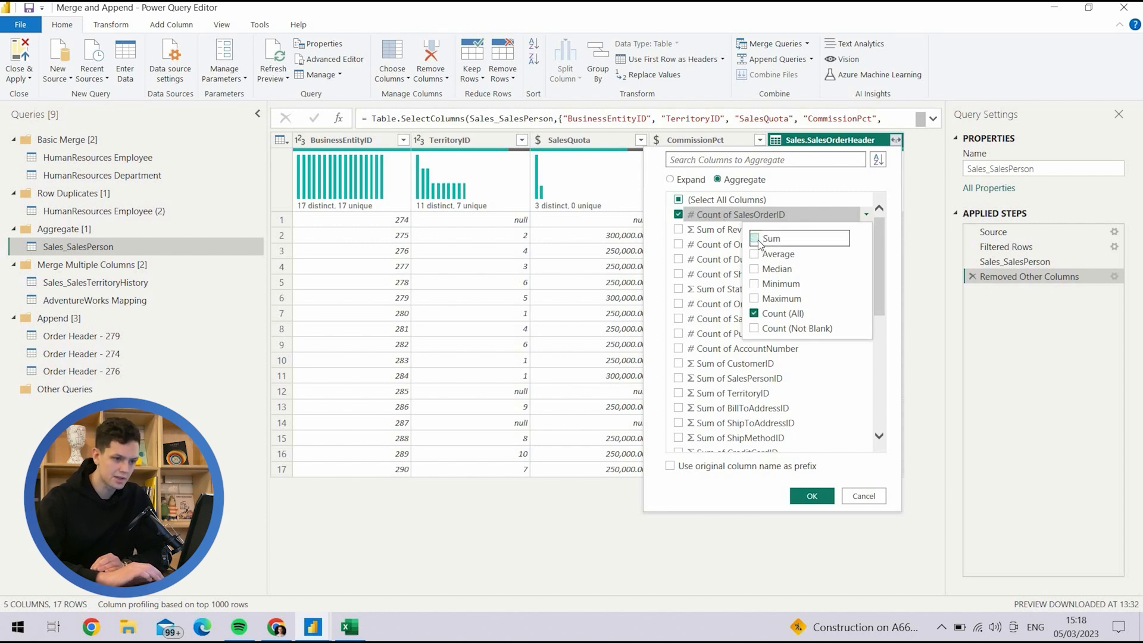
{"action": "left_click", "coordinate": [675, 282]}
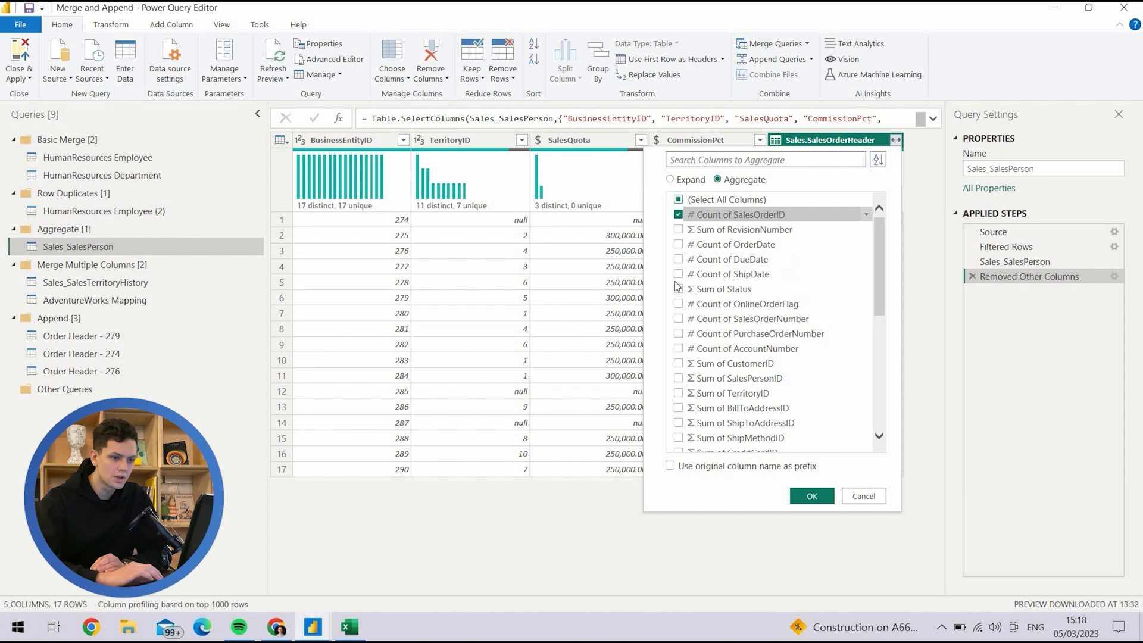
- Include the Sum of TotalDue in the aggregation of the Sales.SalesOrderHeader column
{"action": "scroll", "coordinate": [743, 377], "scroll_direction": "down", "scroll_amount": 1}
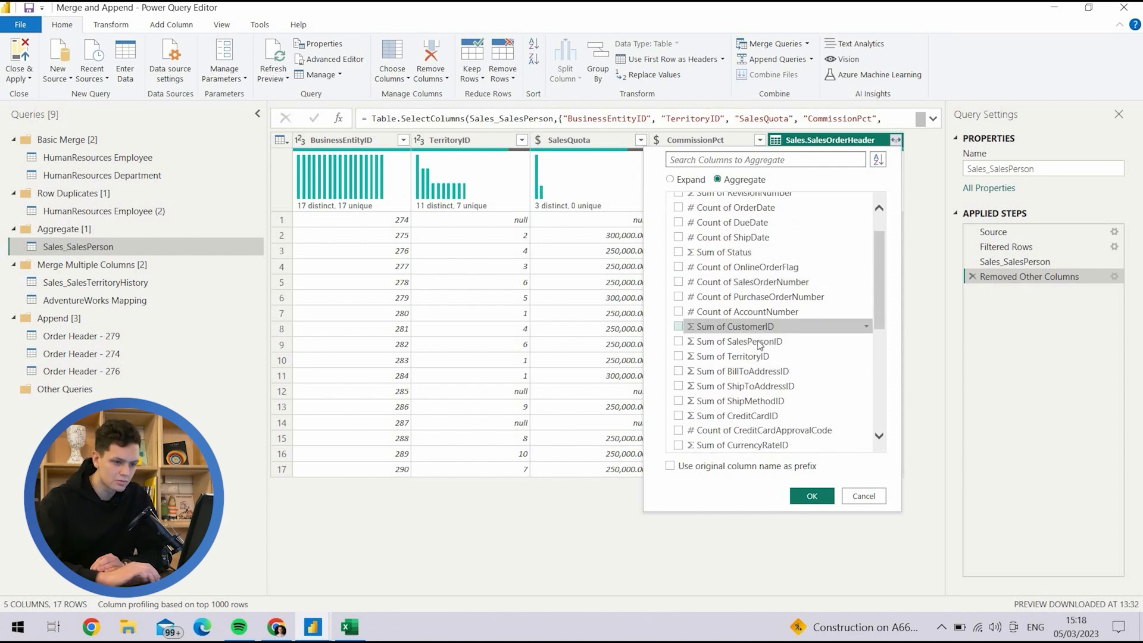
{"action": "scroll", "coordinate": [760, 345], "scroll_direction": "down", "scroll_amount": 2}
{"action": "scroll", "coordinate": [759, 345], "scroll_direction": "down", "scroll_amount": 2}
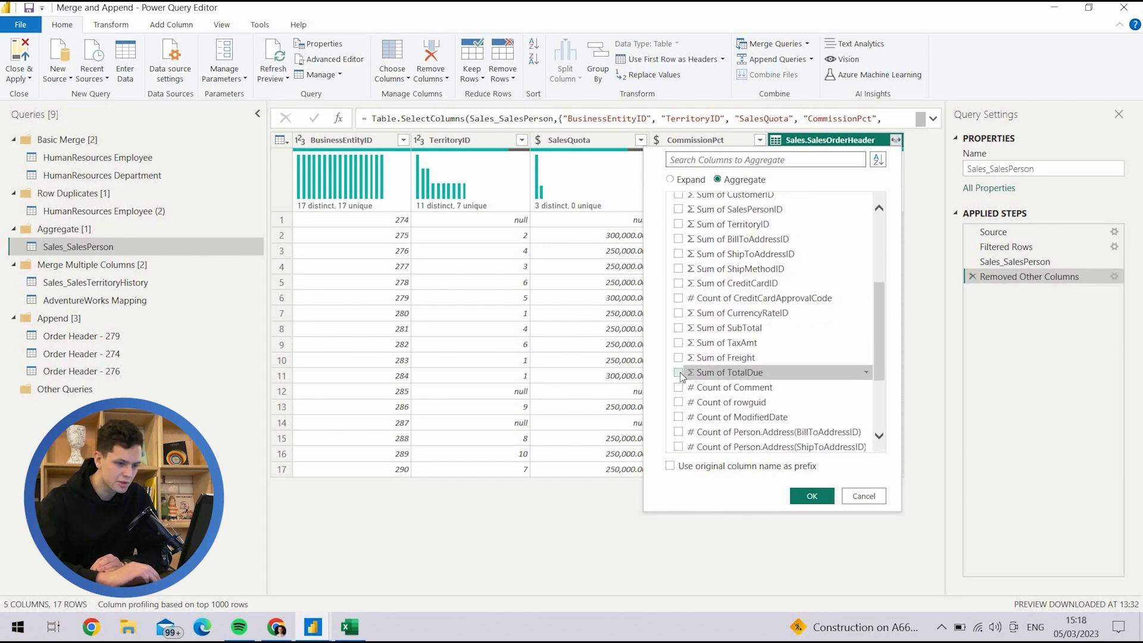
{"action": "left_click", "coordinate": [679, 374]}
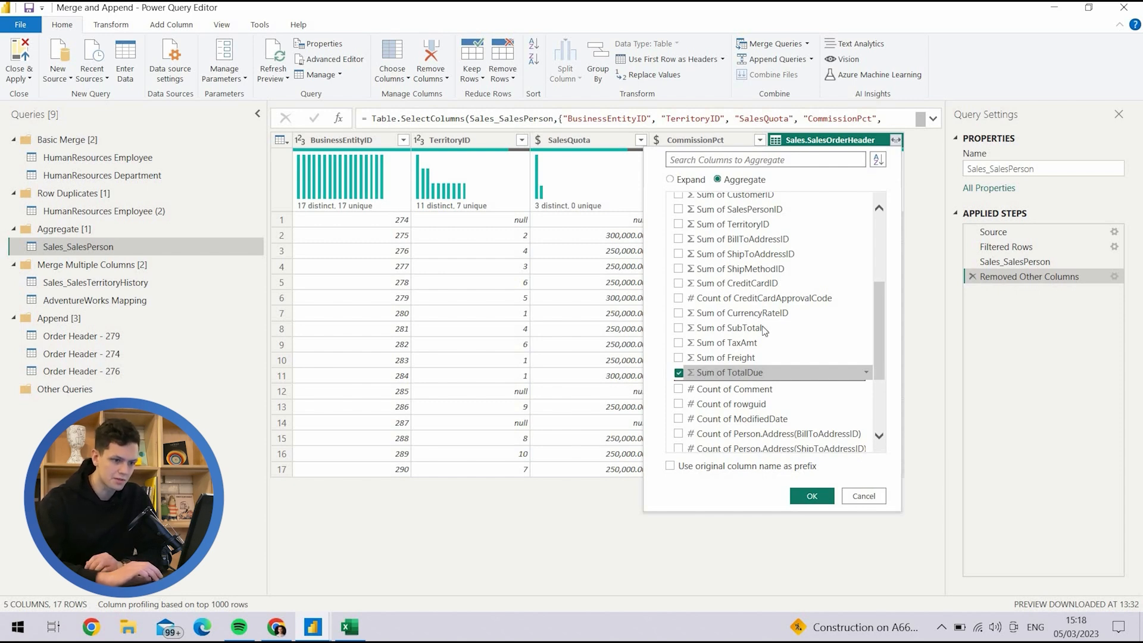
- Aggregate CustomerID with Count (All) only, leaving out the Sum, and apply the Sales.SalesOrderHeader aggregation
{"action": "scroll", "coordinate": [764, 329], "scroll_direction": "up", "scroll_amount": 3}
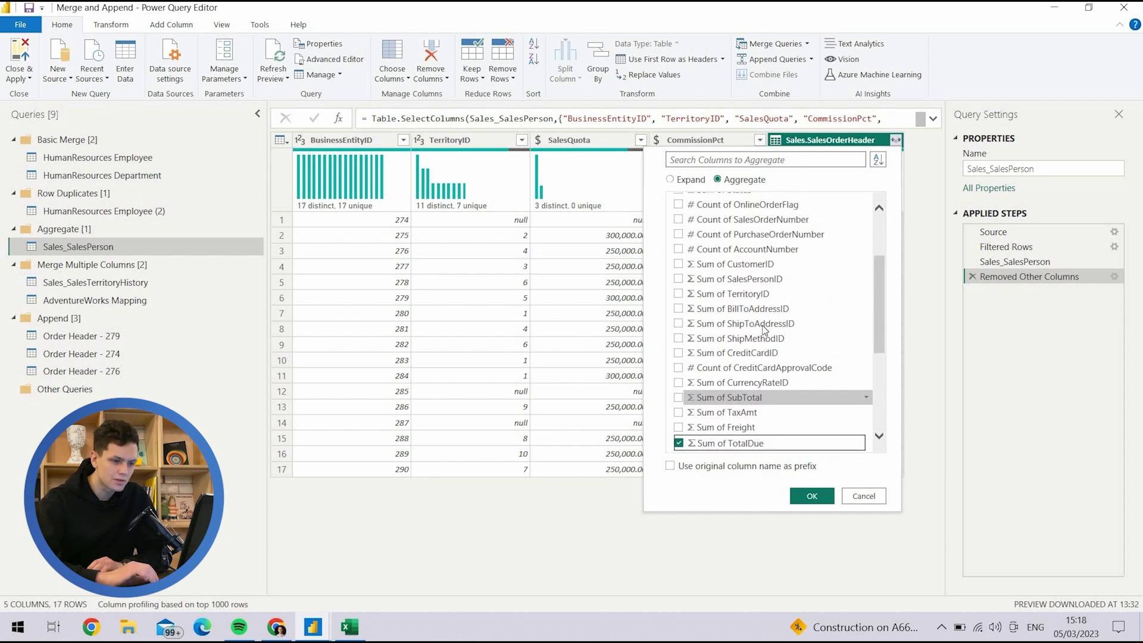
{"action": "scroll", "coordinate": [765, 329], "scroll_direction": "up", "scroll_amount": 4}
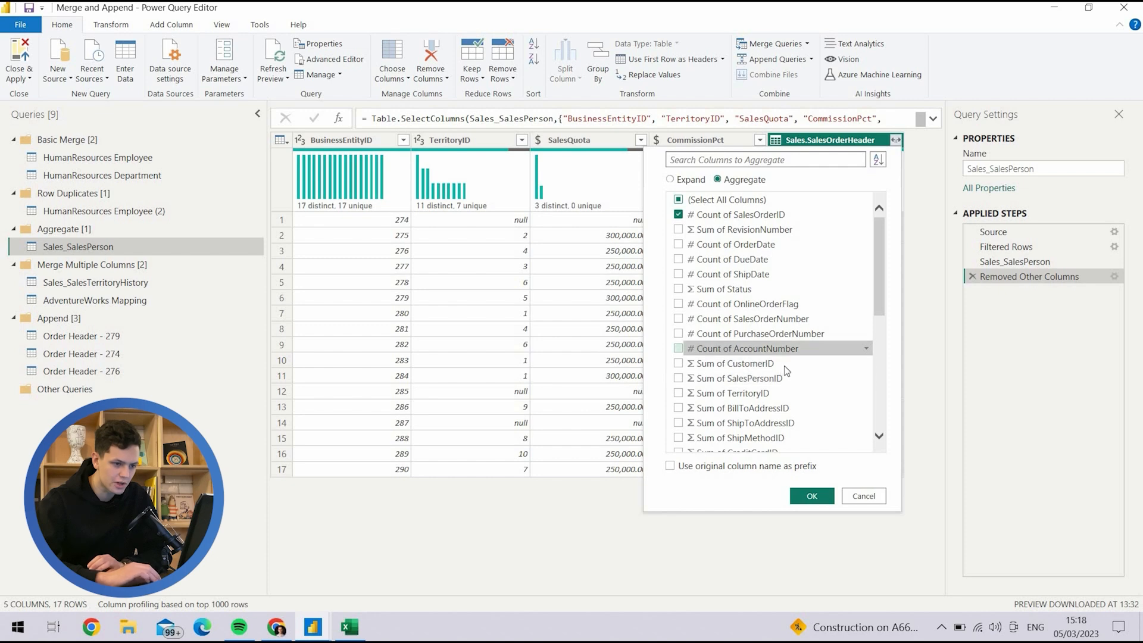
{"action": "left_click", "coordinate": [679, 363]}
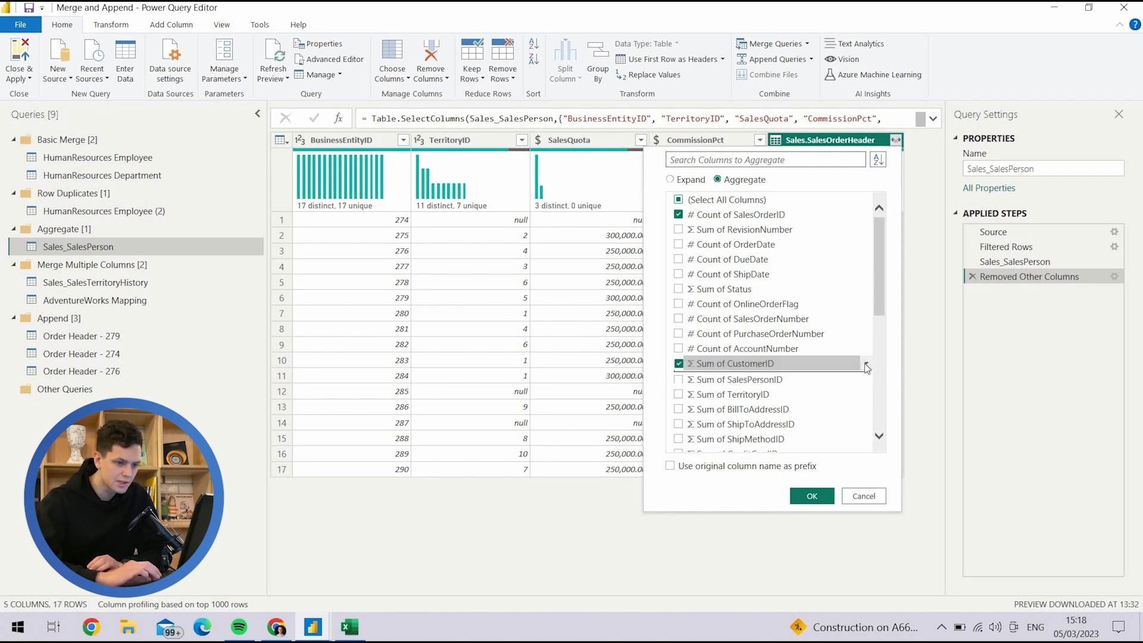
{"action": "left_click", "coordinate": [866, 365]}
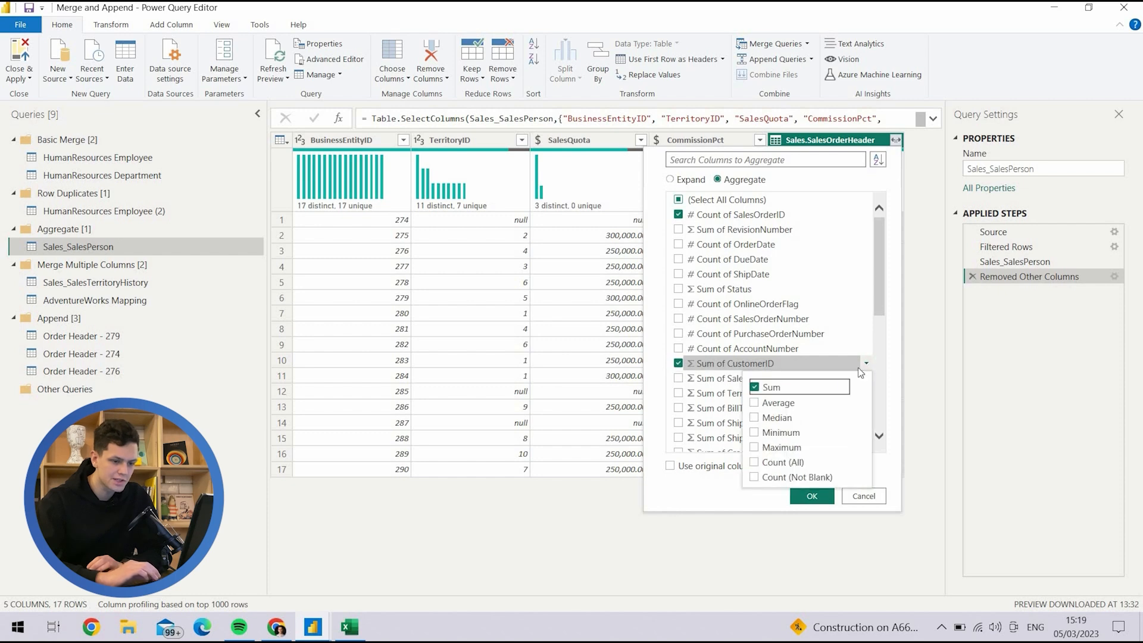
{"action": "left_click", "coordinate": [774, 387]}
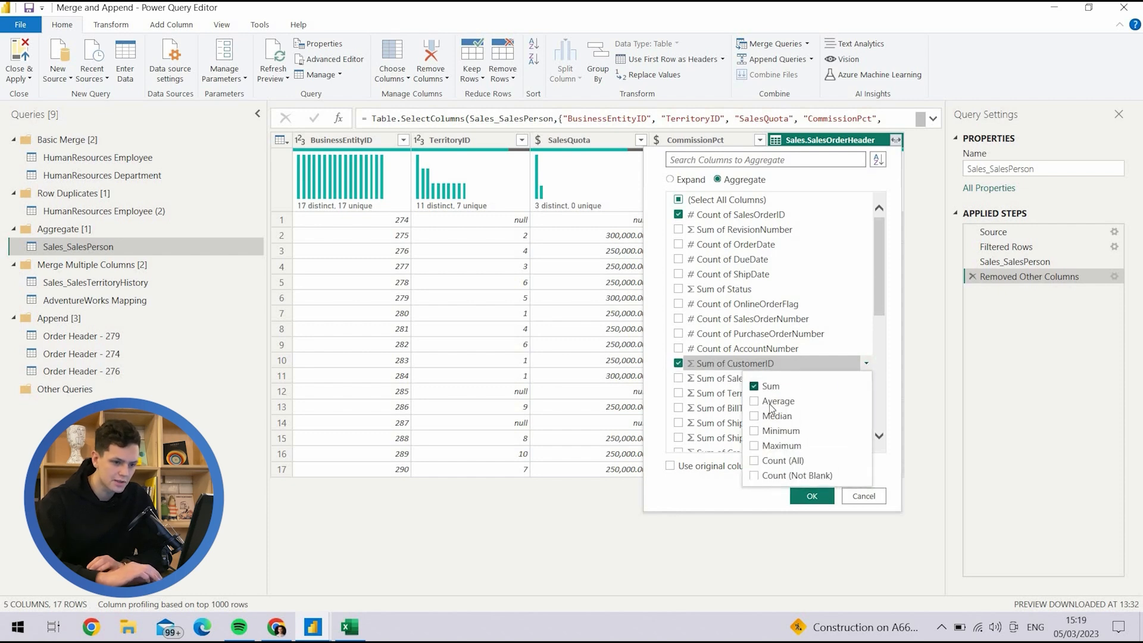
{"action": "left_click", "coordinate": [768, 461]}
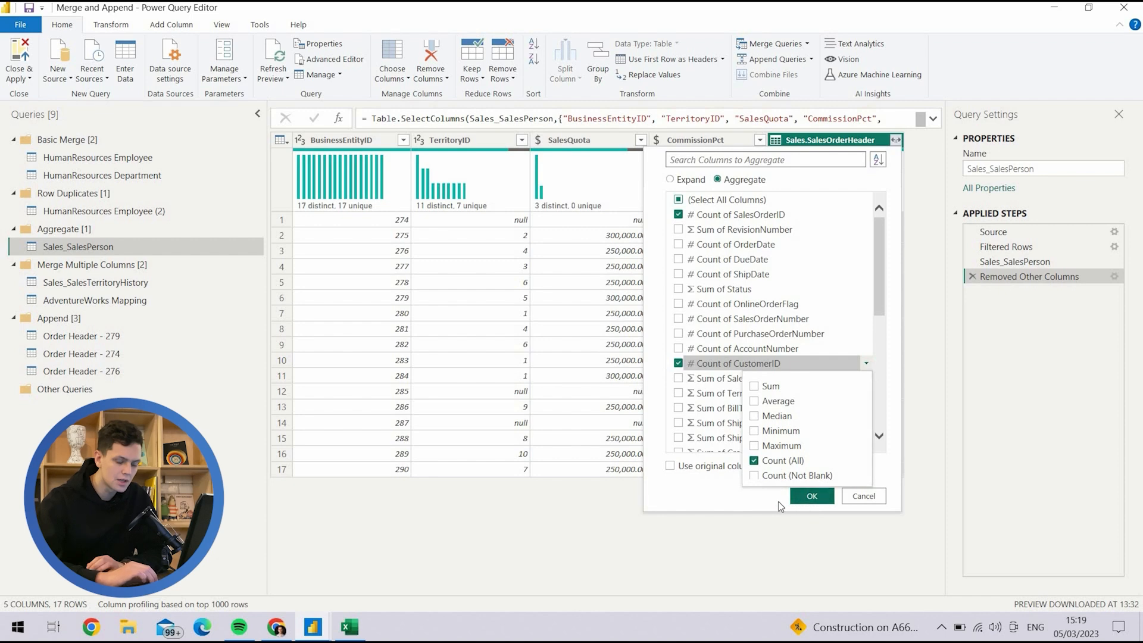
{"action": "left_click", "coordinate": [798, 498]}
{"action": "left_click", "coordinate": [810, 497]}
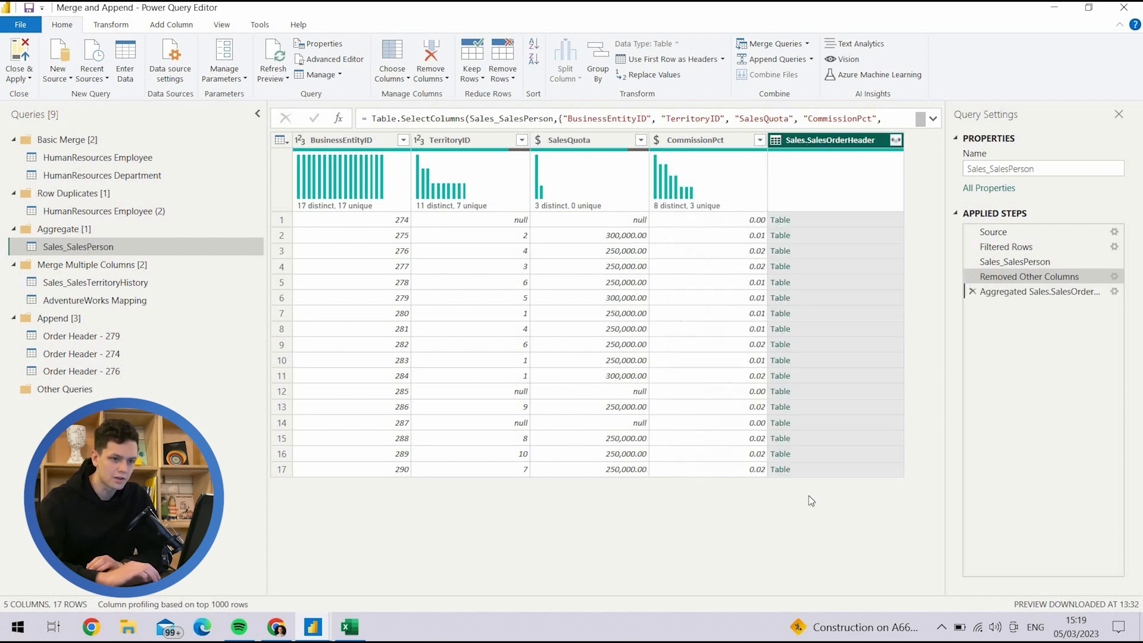
- Examine the Count of CustomerID and Sum of TotalDue columns in the aggregated Sales_SalesPerson query
{"action": "left_click_drag", "start_coordinate": [743, 587], "coordinate": [899, 584]}
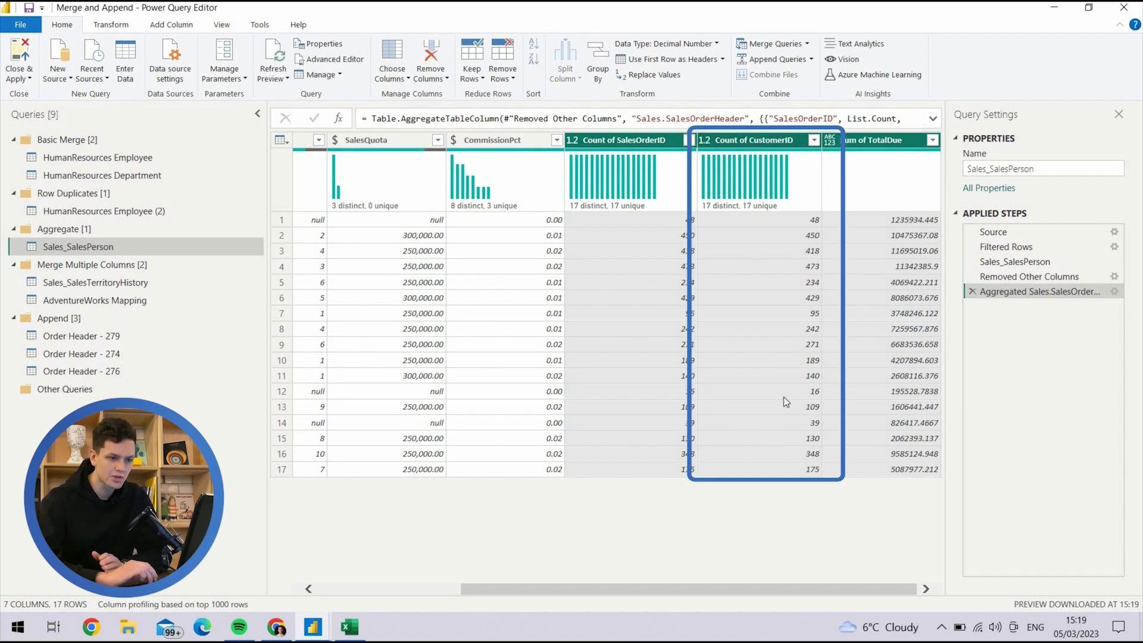
{"action": "left_click", "coordinate": [763, 141]}
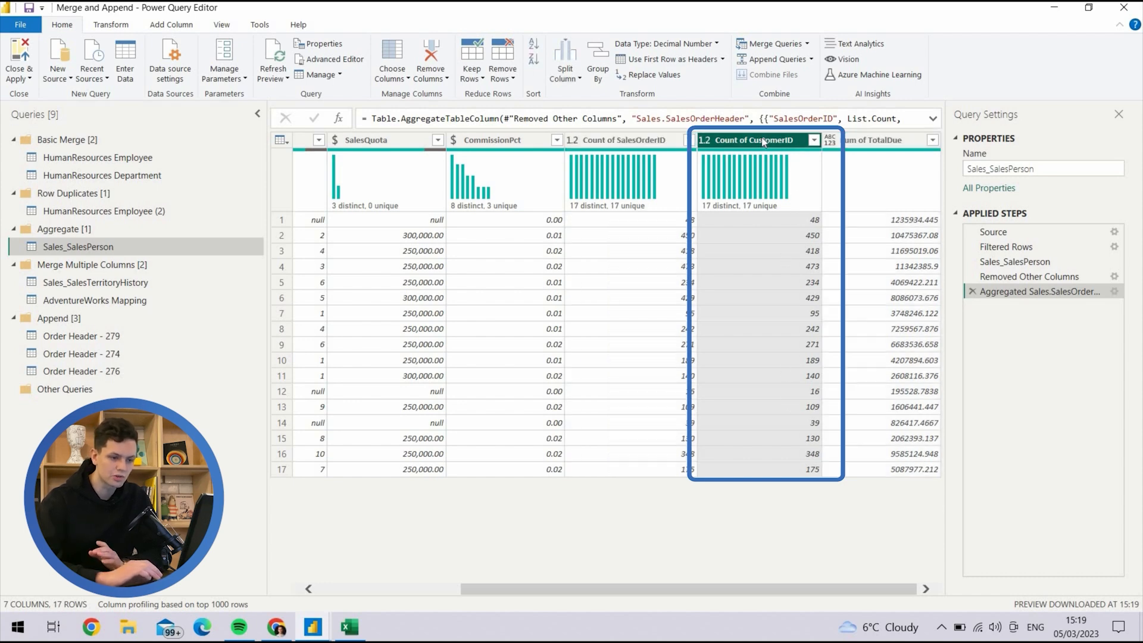
{"action": "left_click", "coordinate": [874, 138]}
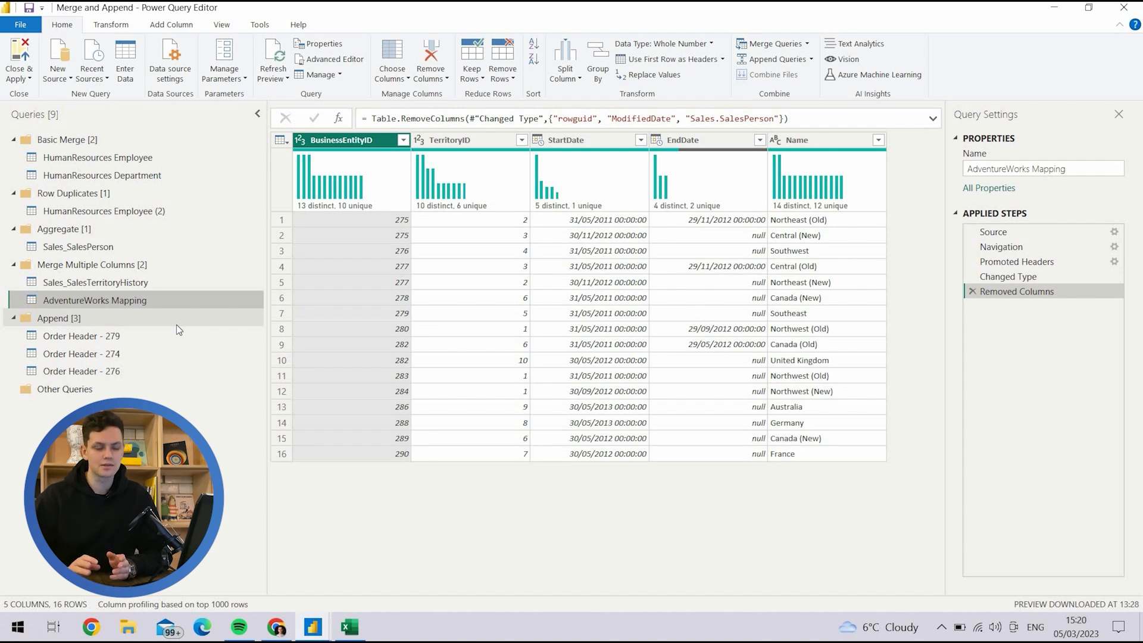
- Compare the SalesPersonID column across the Order Header - 279, Order Header - 274 and Order Header - 276 queries
{"action": "left_click", "coordinate": [177, 336]}
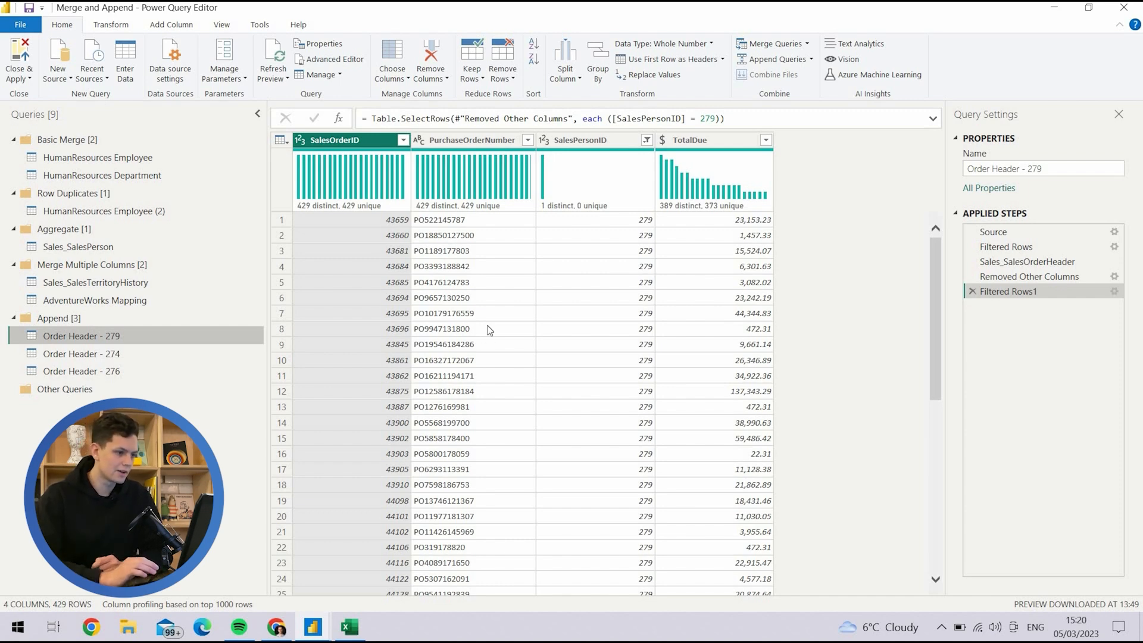
{"action": "left_click", "coordinate": [93, 351]}
{"action": "left_click", "coordinate": [97, 342]}
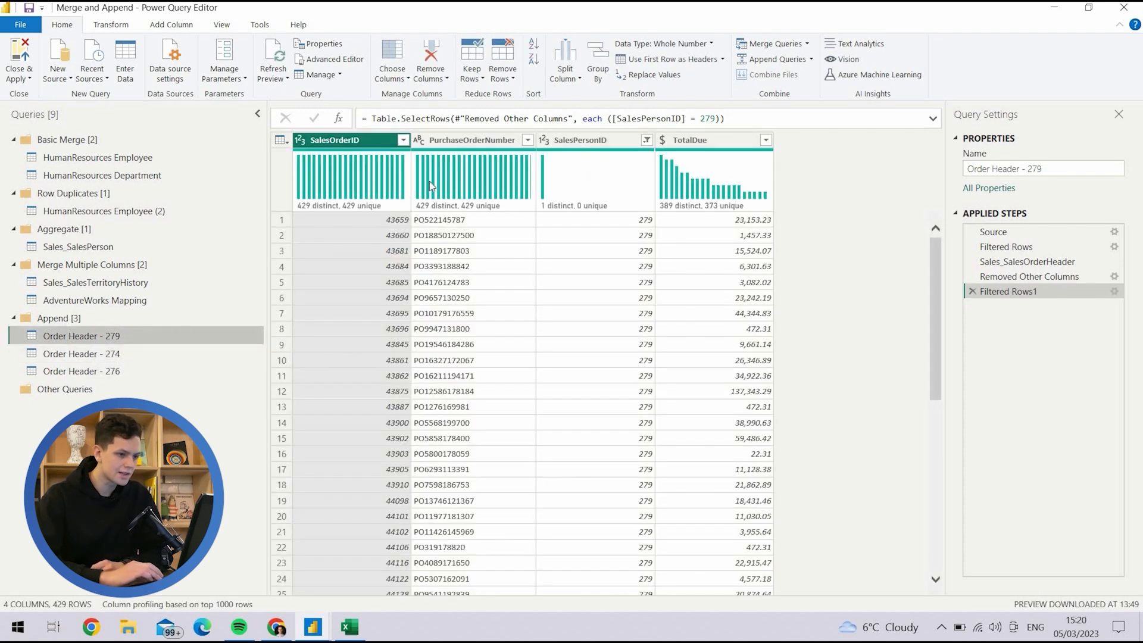
{"action": "left_click", "coordinate": [649, 220]}
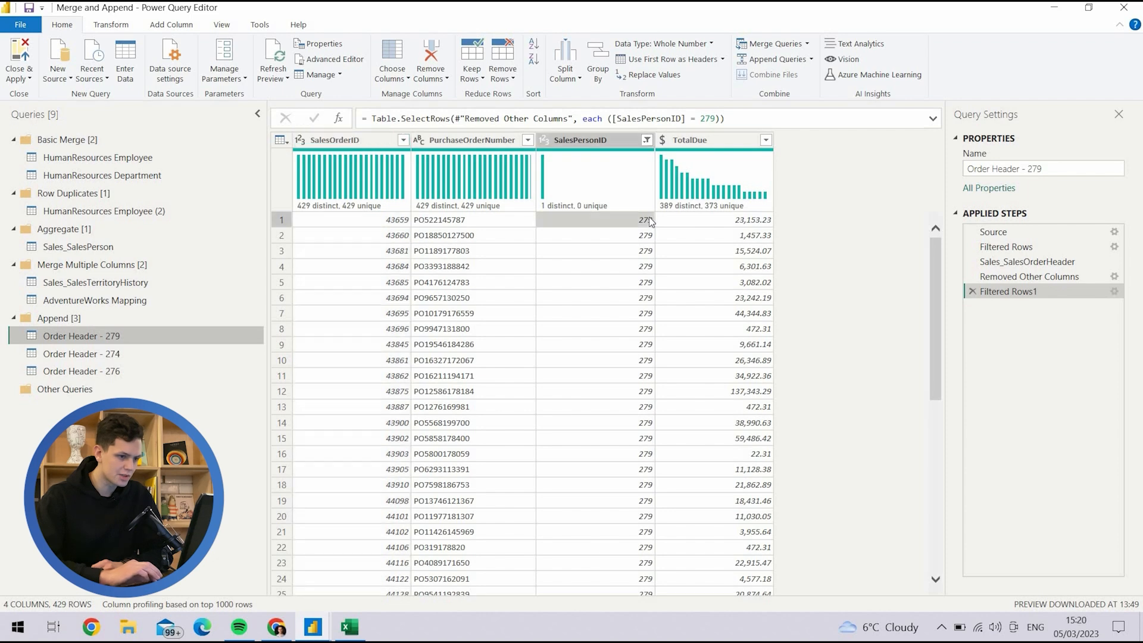
{"action": "left_click", "coordinate": [113, 354]}
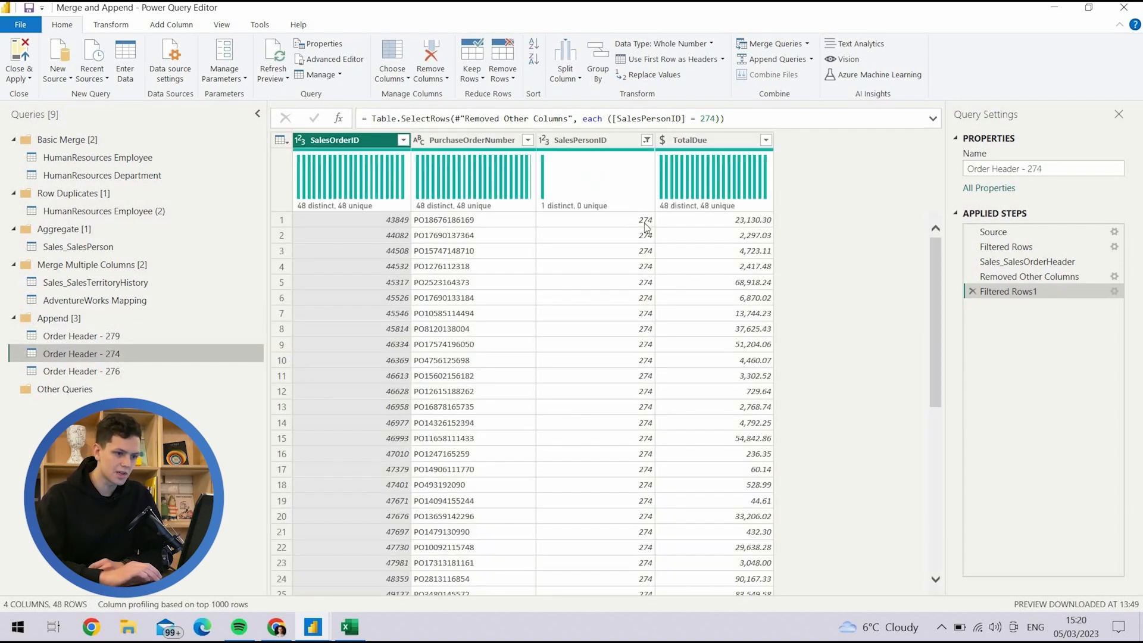
{"action": "left_click", "coordinate": [646, 223]}
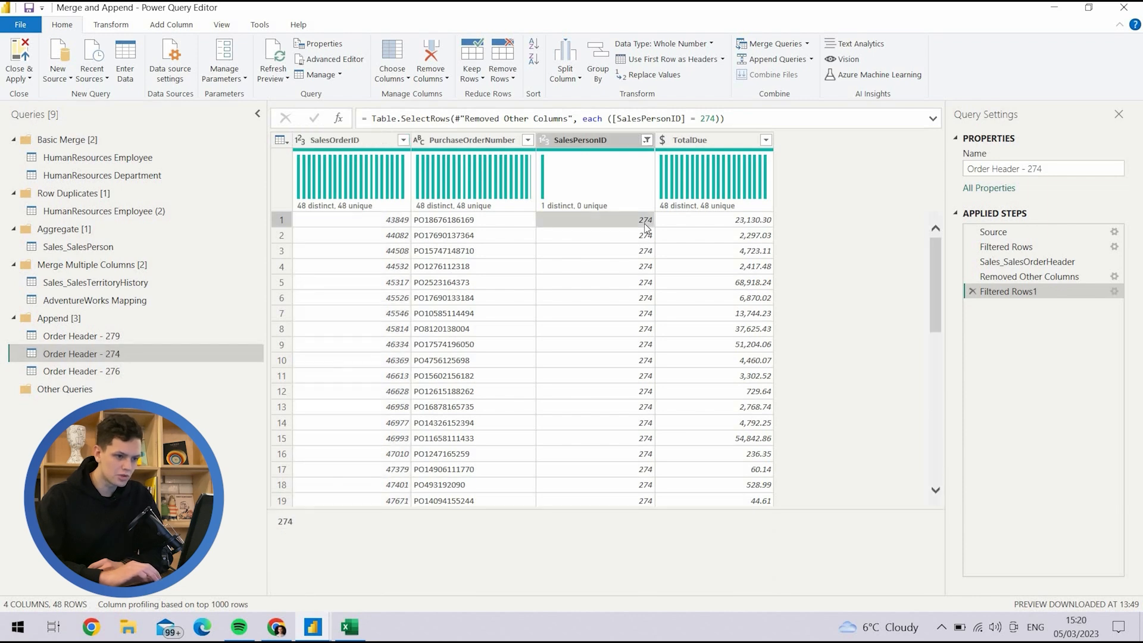
{"action": "left_click", "coordinate": [175, 371]}
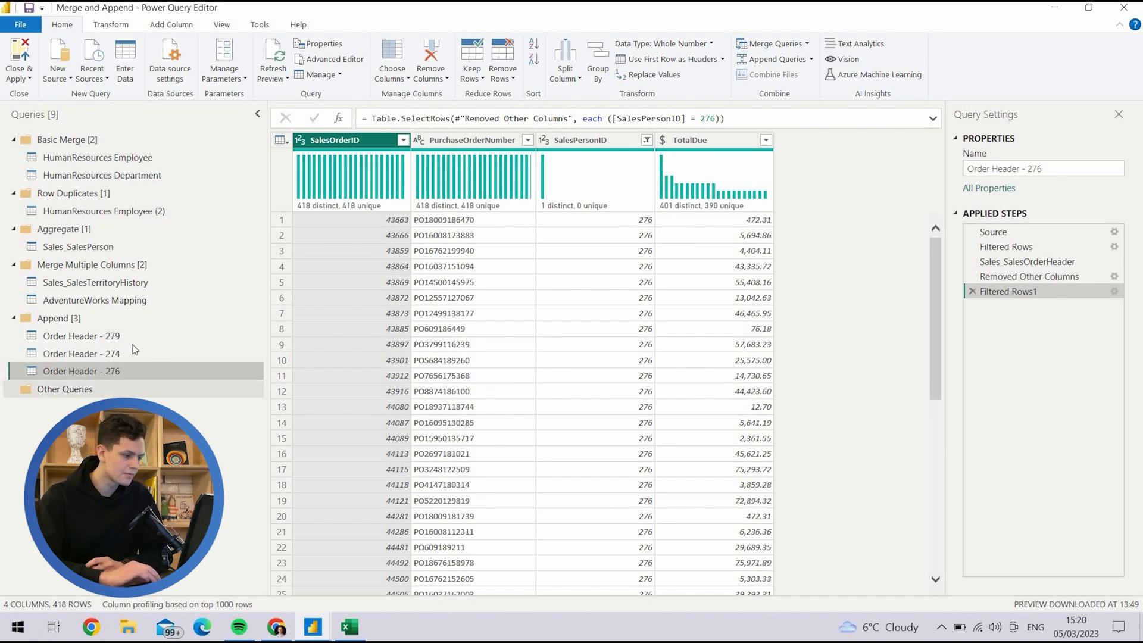
- Append Order Header - 274 to Order Header - 279 with the two-table option and check the distinct SalesPersonID values
{"action": "left_click", "coordinate": [165, 337]}
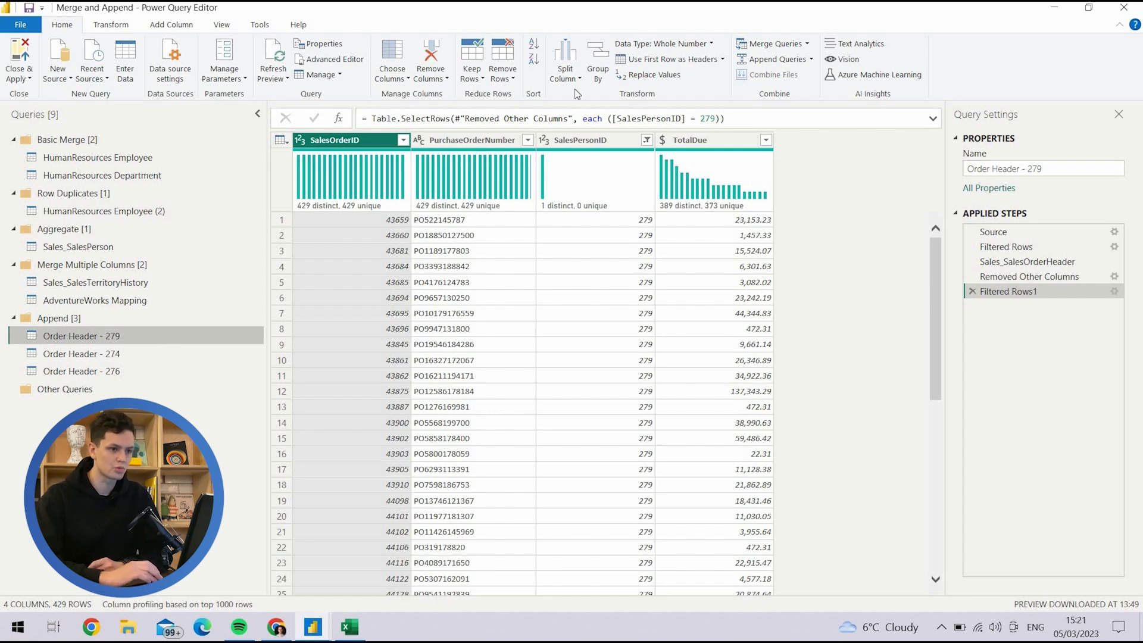
{"action": "left_click", "coordinate": [767, 59]}
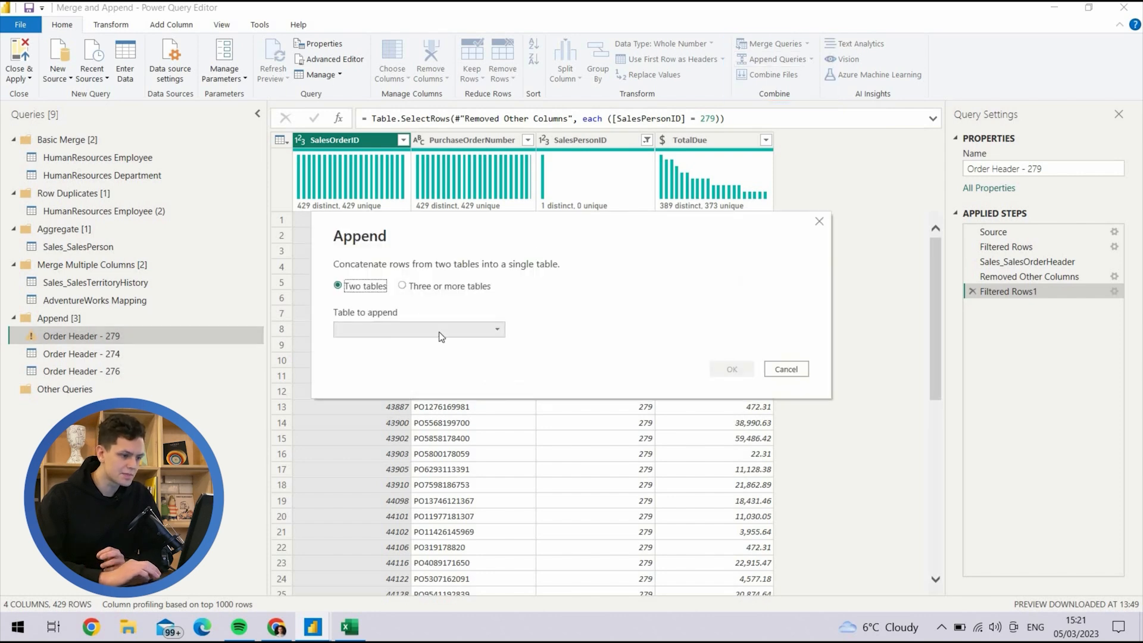
{"action": "left_click", "coordinate": [440, 331]}
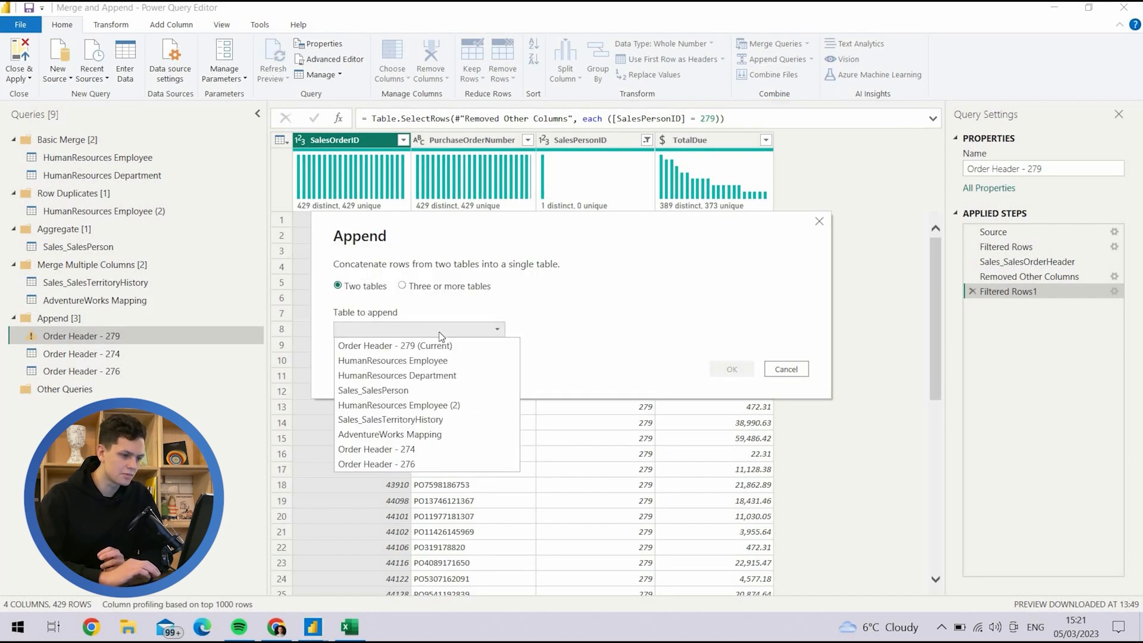
{"action": "left_click", "coordinate": [388, 451]}
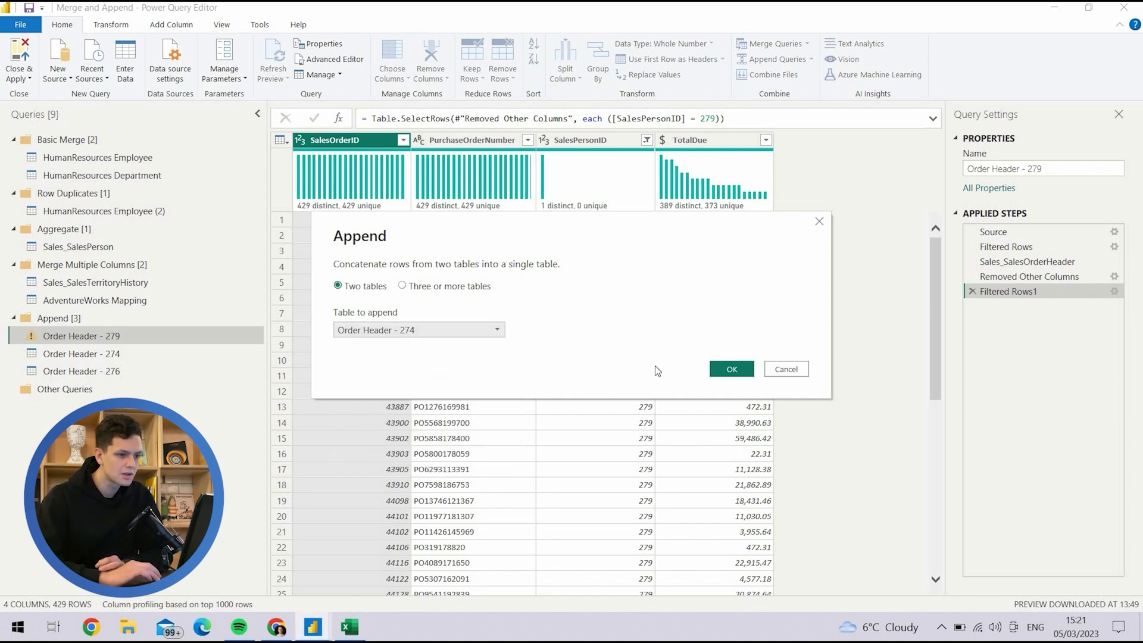
{"action": "left_click", "coordinate": [732, 370]}
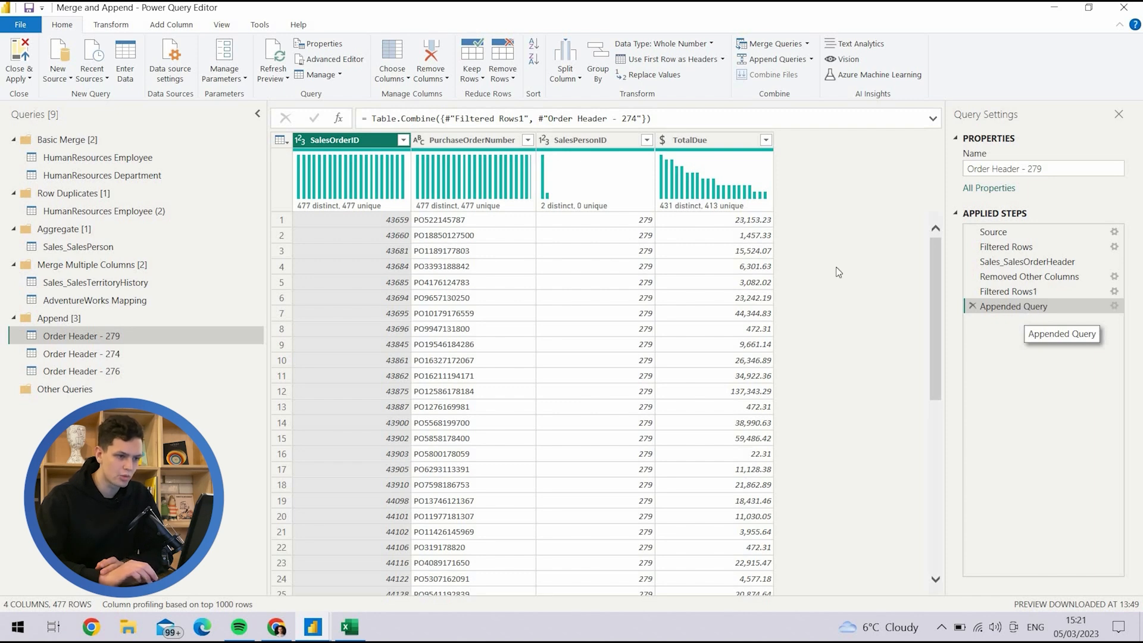
{"action": "left_click", "coordinate": [646, 140]}
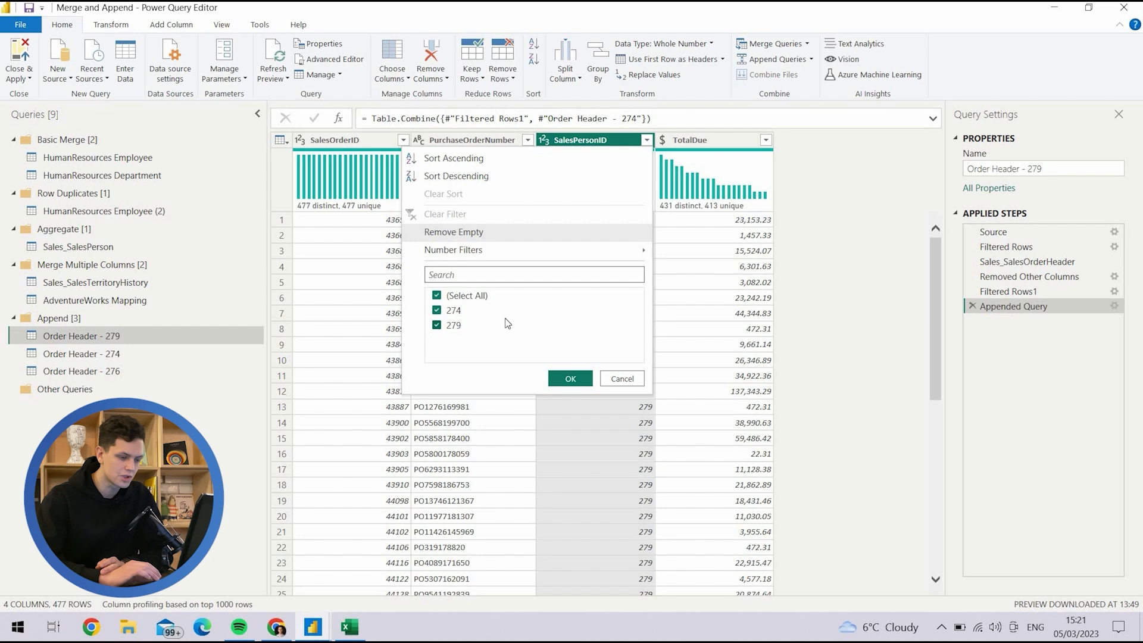
{"action": "left_click", "coordinate": [623, 379]}
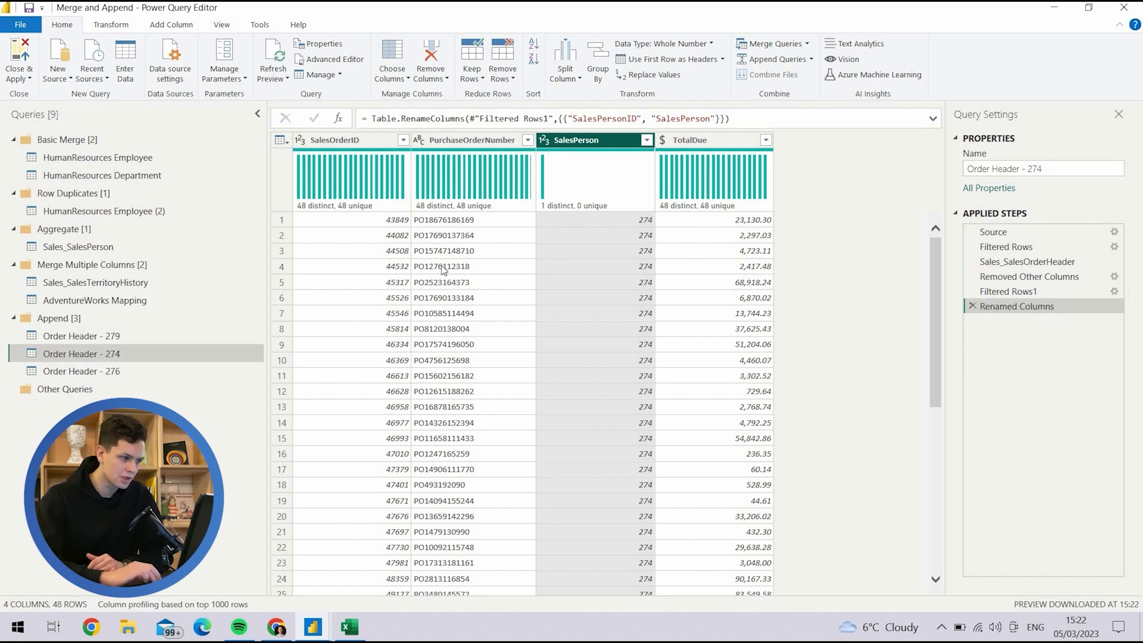
- Append Order Header - 274, with its renamed SalesPerson column, to Order Header - 279 and examine both salesperson columns down to the last rows
{"action": "left_click", "coordinate": [206, 337]}
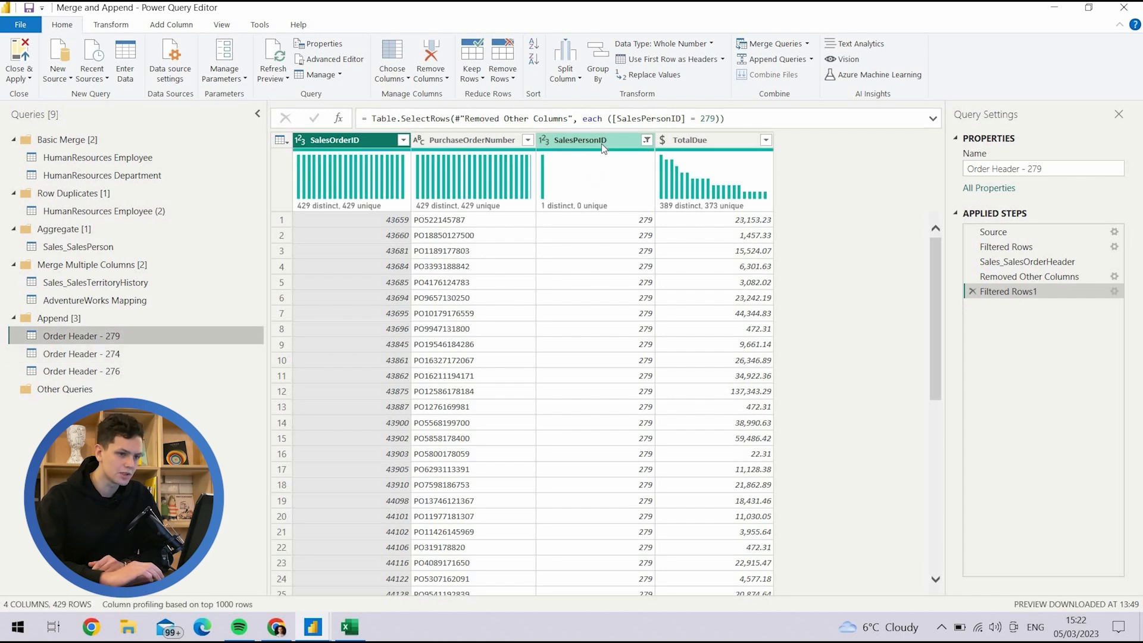
{"action": "left_click", "coordinate": [766, 64]}
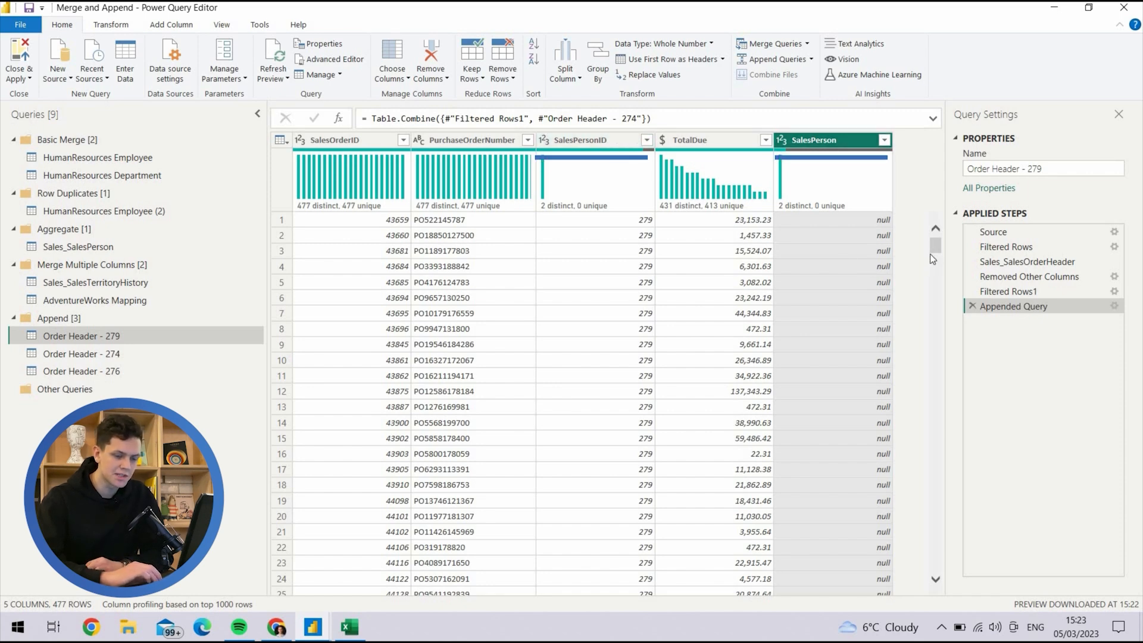
{"action": "scroll", "coordinate": [934, 275], "scroll_direction": "down", "scroll_amount": 5}
{"action": "scroll", "coordinate": [934, 287], "scroll_direction": "down", "scroll_amount": 10}
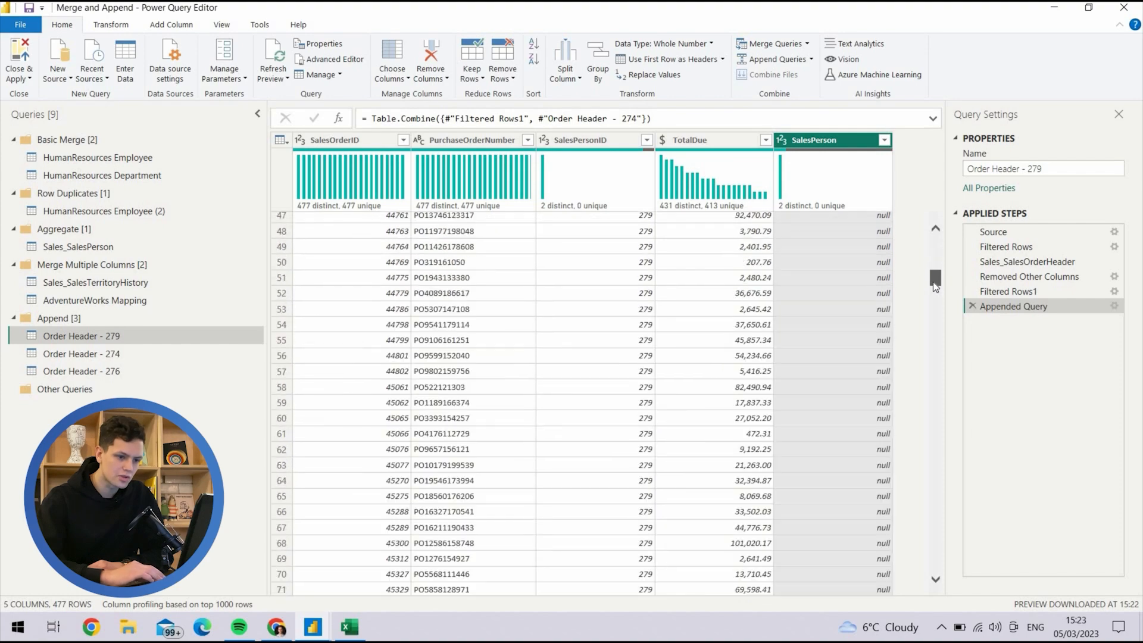
{"action": "scroll", "coordinate": [936, 312], "scroll_direction": "down", "scroll_amount": 20}
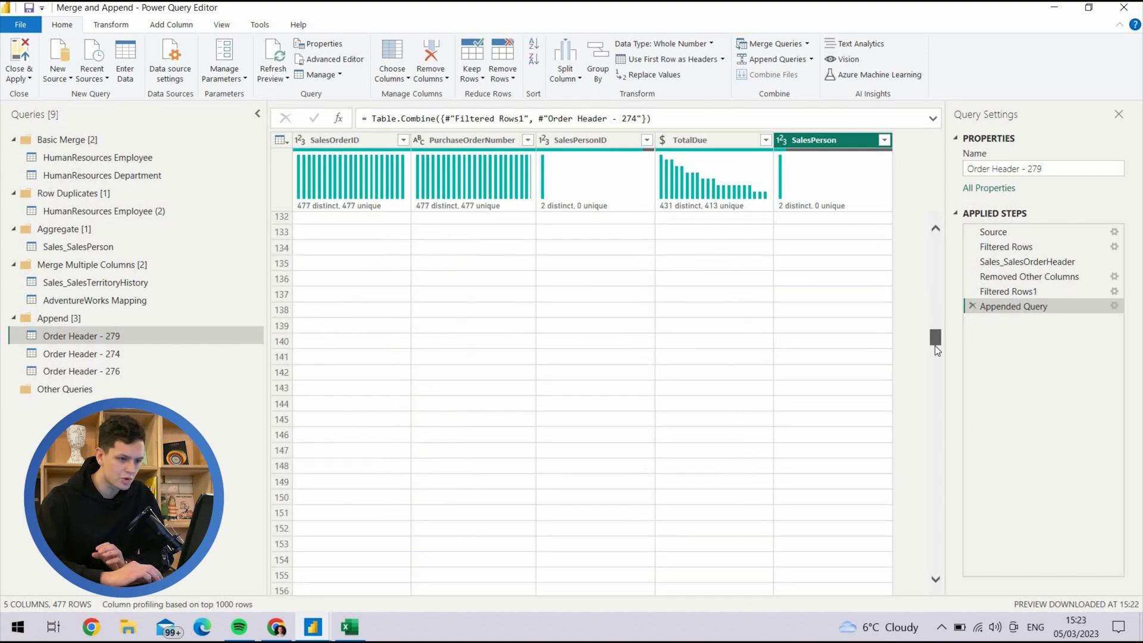
{"action": "scroll", "coordinate": [929, 465], "scroll_direction": "down", "scroll_amount": 20}
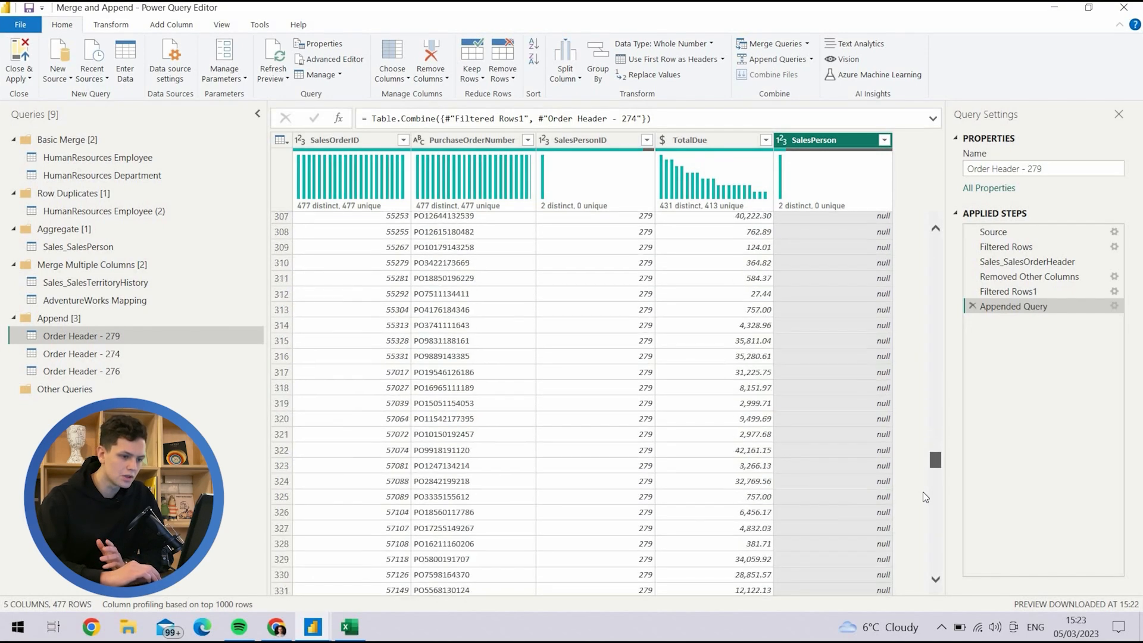
{"action": "scroll", "coordinate": [919, 529], "scroll_direction": "down", "scroll_amount": 20}
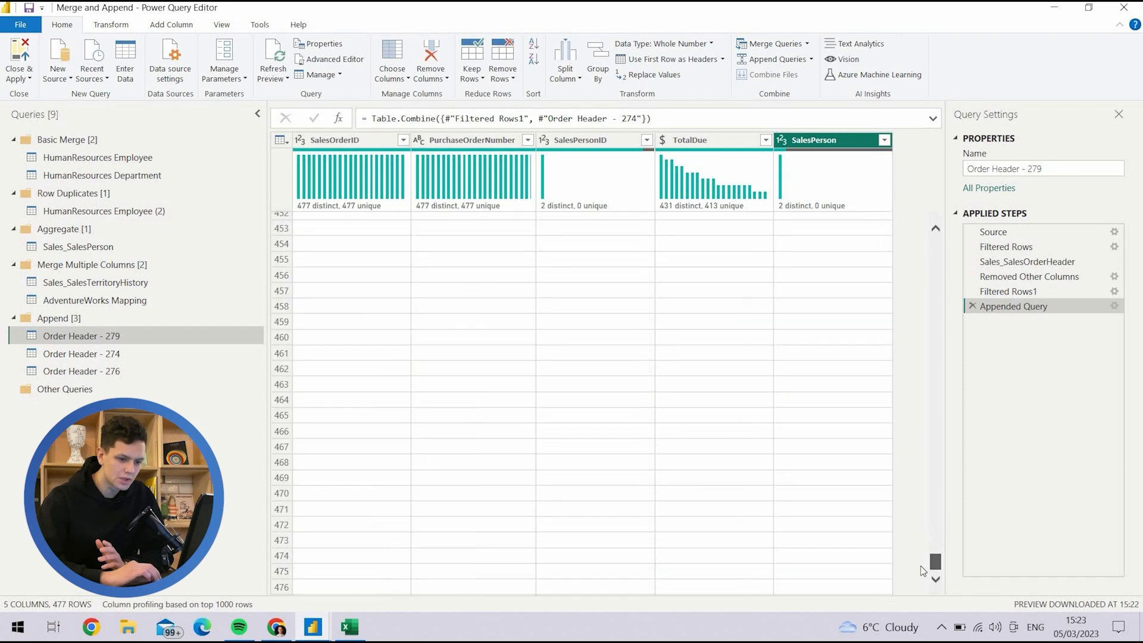
{"action": "scroll", "coordinate": [921, 556], "scroll_direction": "up", "scroll_amount": 5}
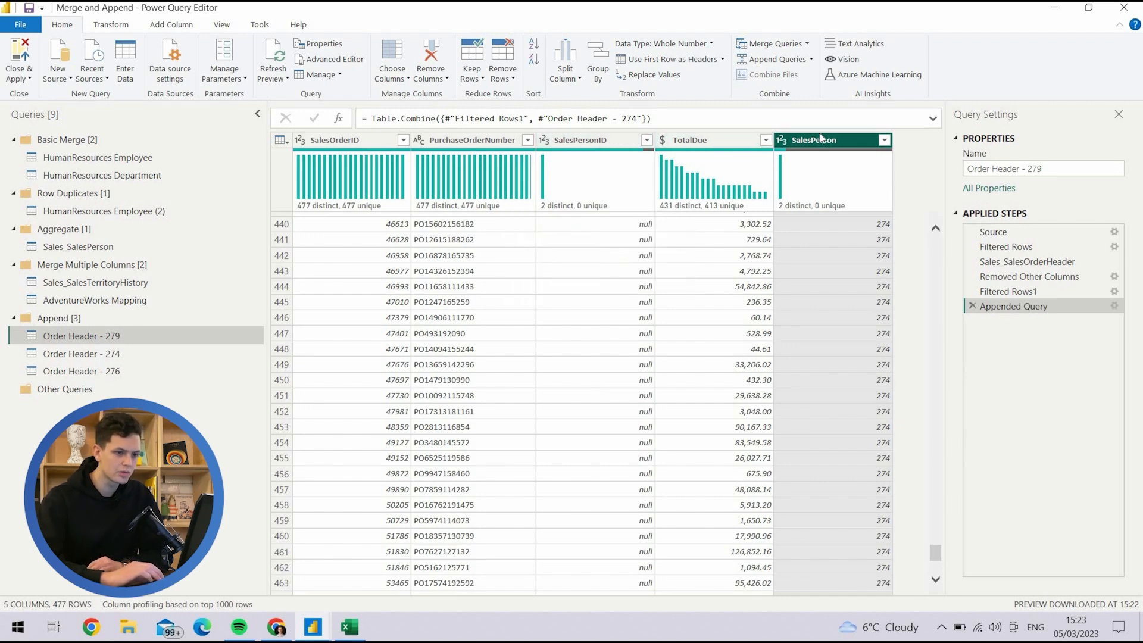
- Rename the SalesPerson column in the Order Header - 274 query to SalesPersonID
{"action": "left_click", "coordinate": [127, 359]}
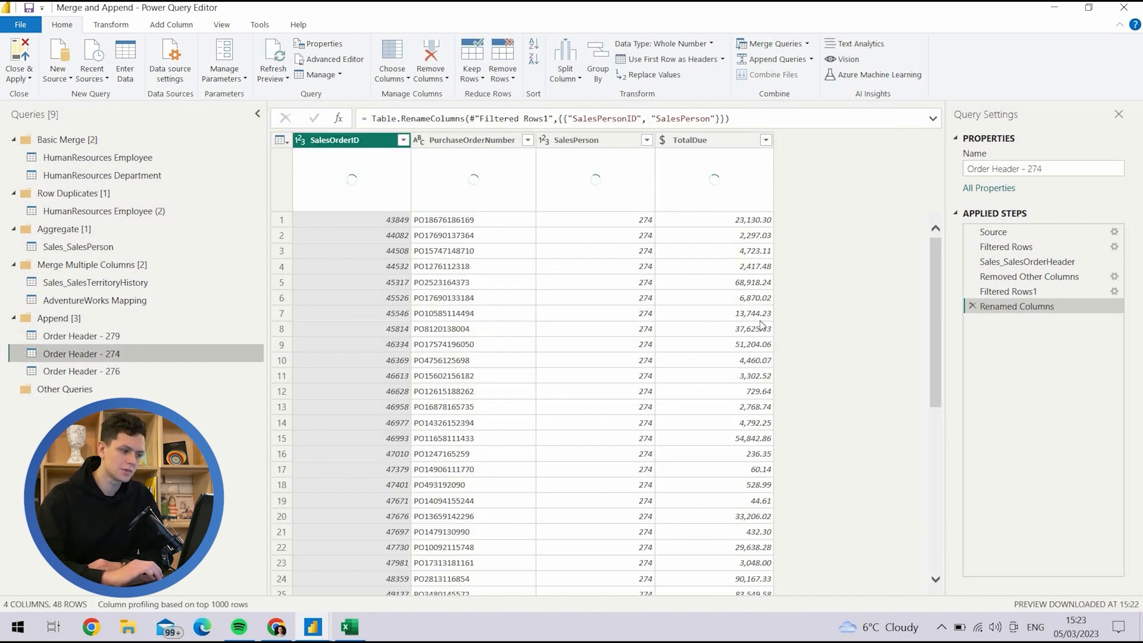
{"action": "left_click", "coordinate": [616, 139]}
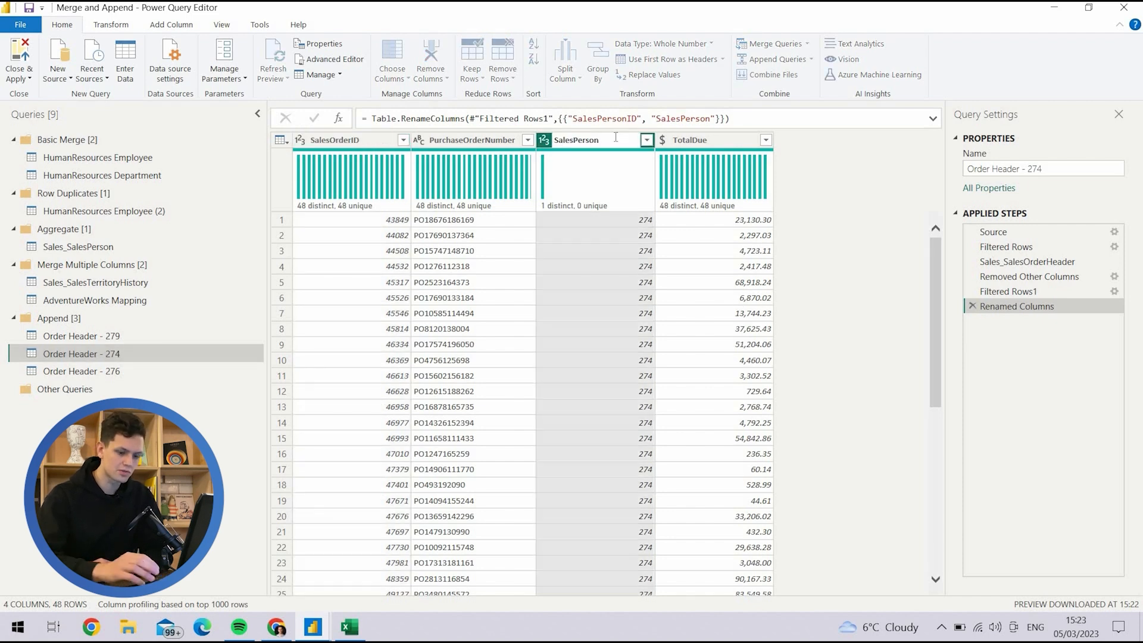
{"action": "type", "text": "ID"}
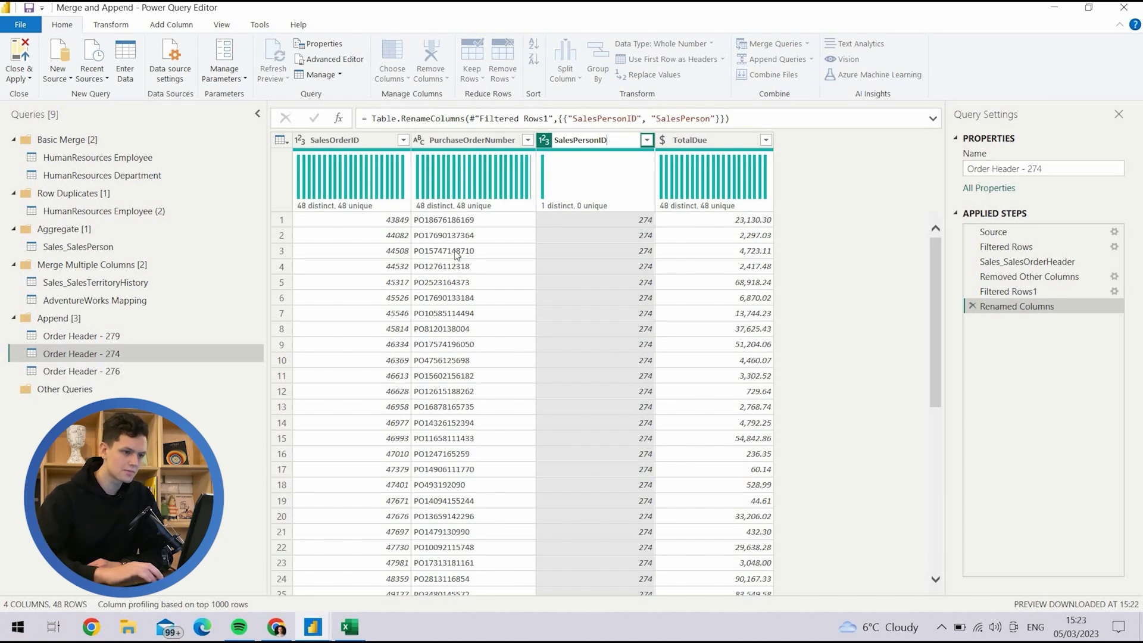
{"action": "key", "text": "Return"}
- Examine the SalesPersonID and TotalDue columns of the appended Order Header - 279 query
{"action": "left_click", "coordinate": [129, 335]}
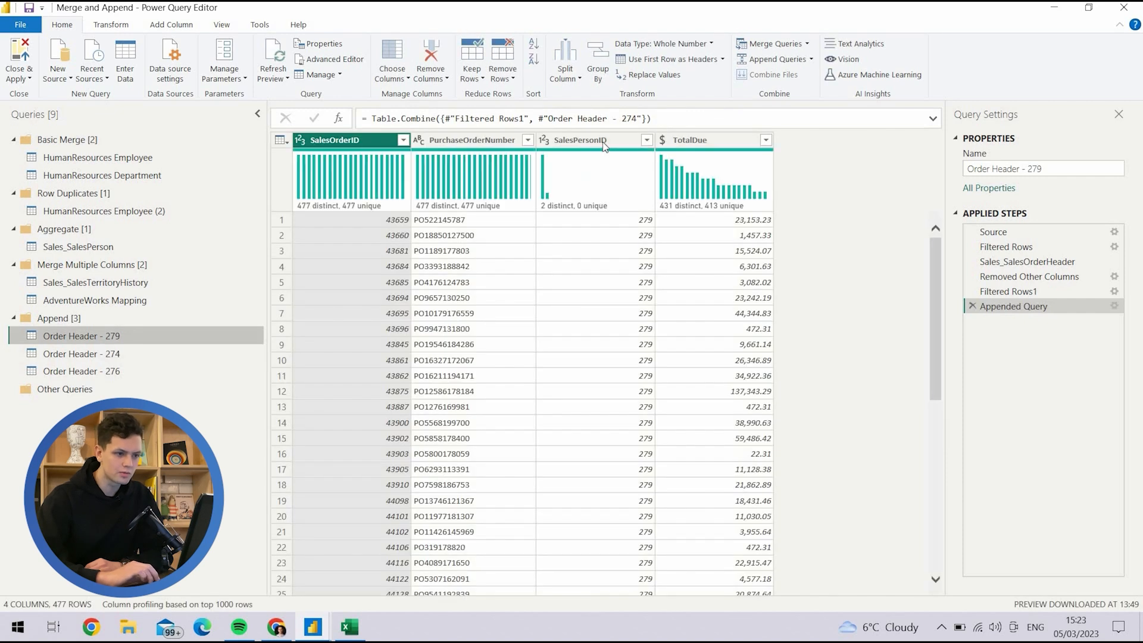
{"action": "left_click", "coordinate": [607, 145]}
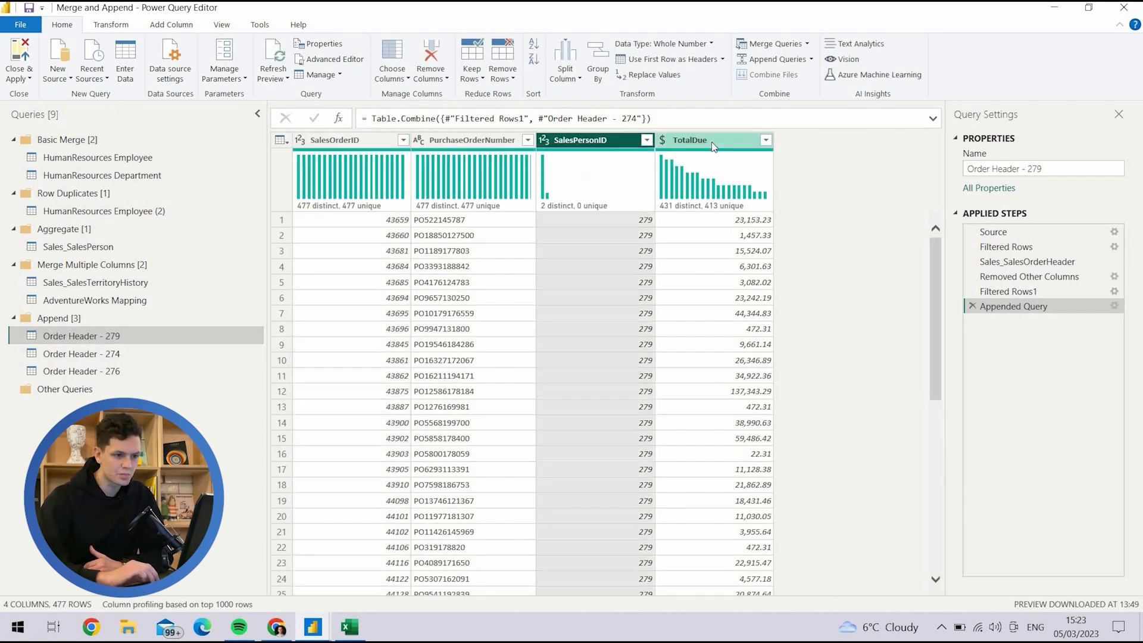
{"action": "key", "text": "Right"}
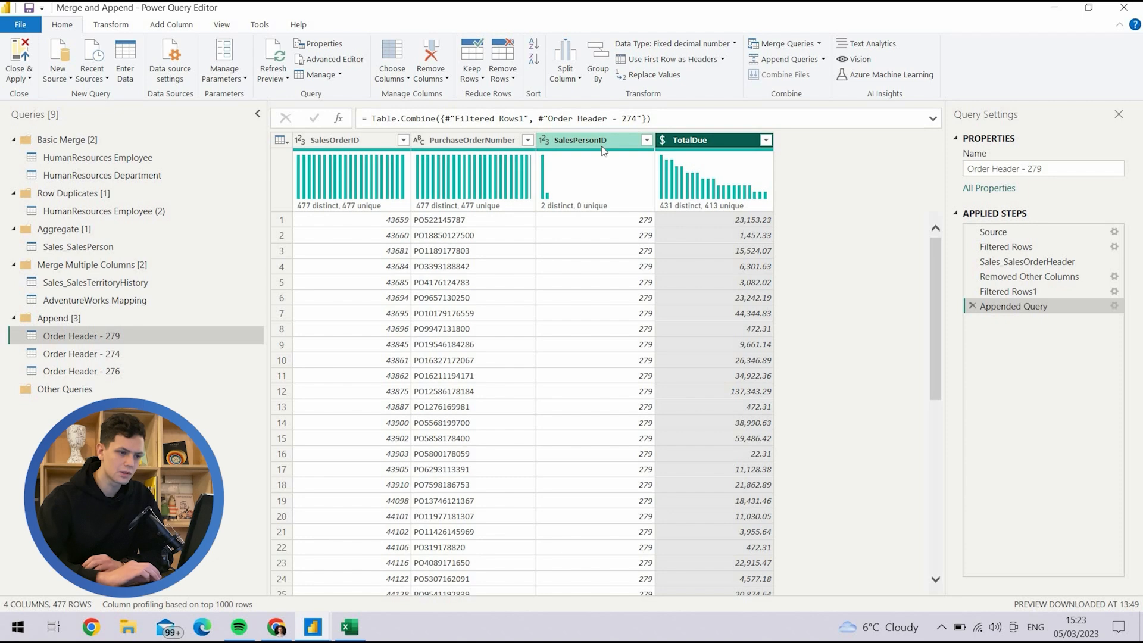
{"action": "left_click", "coordinate": [604, 146]}
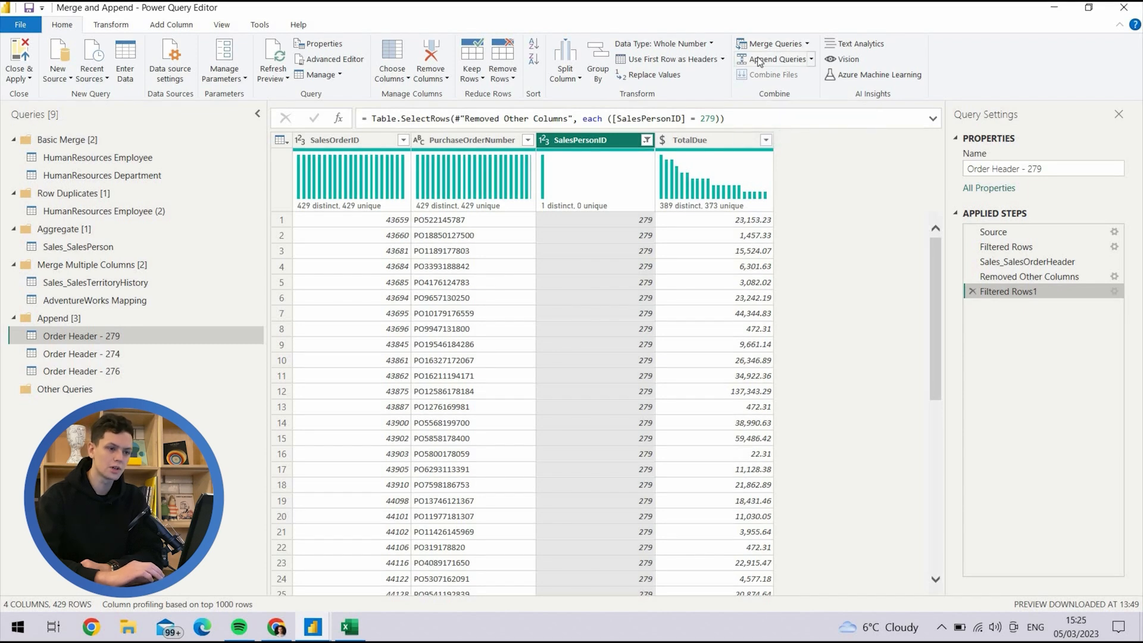
- Append Order Header - 274 and Order Header - 276 to Order Header - 279 with the three-or-more-tables option and check the SalesPersonID values
{"action": "left_click", "coordinate": [777, 60]}
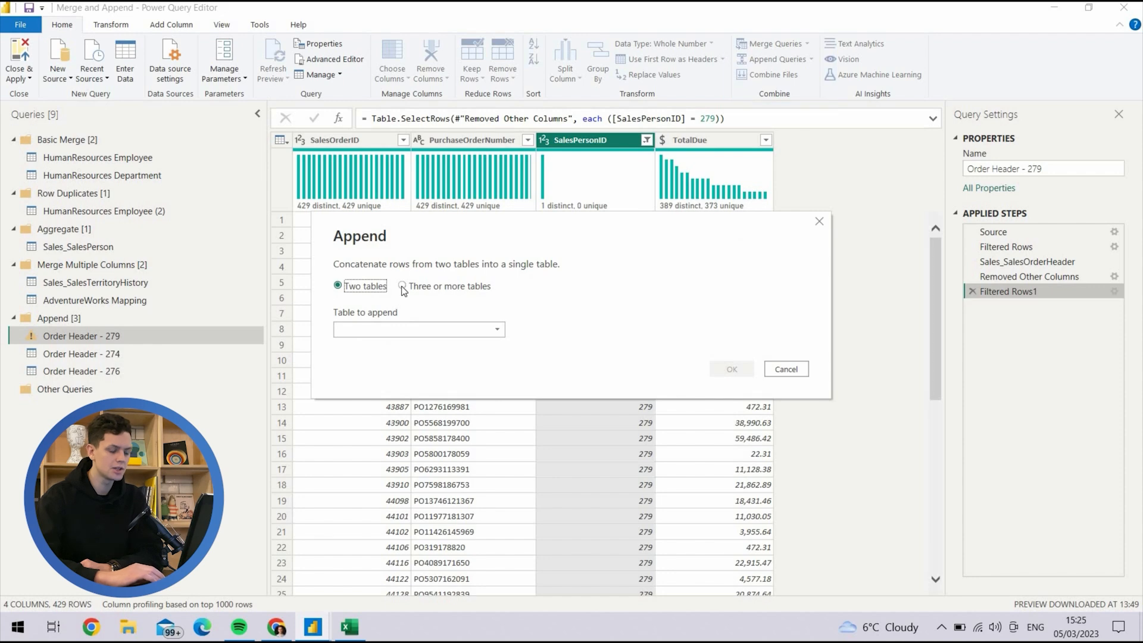
{"action": "left_click", "coordinate": [402, 286]}
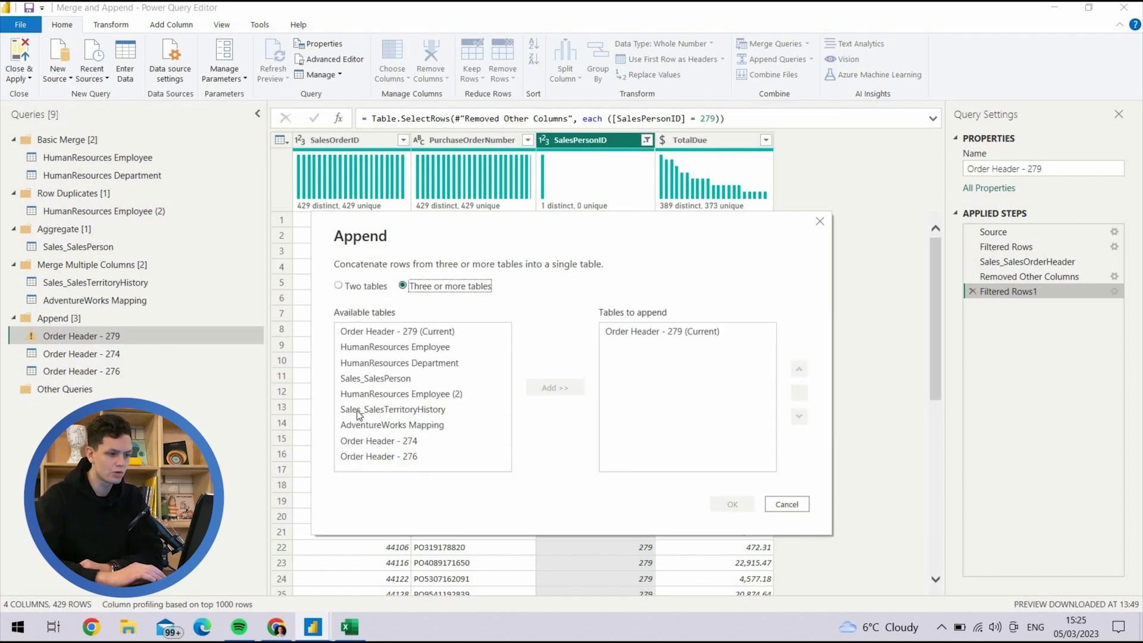
{"action": "left_click", "coordinate": [383, 442]}
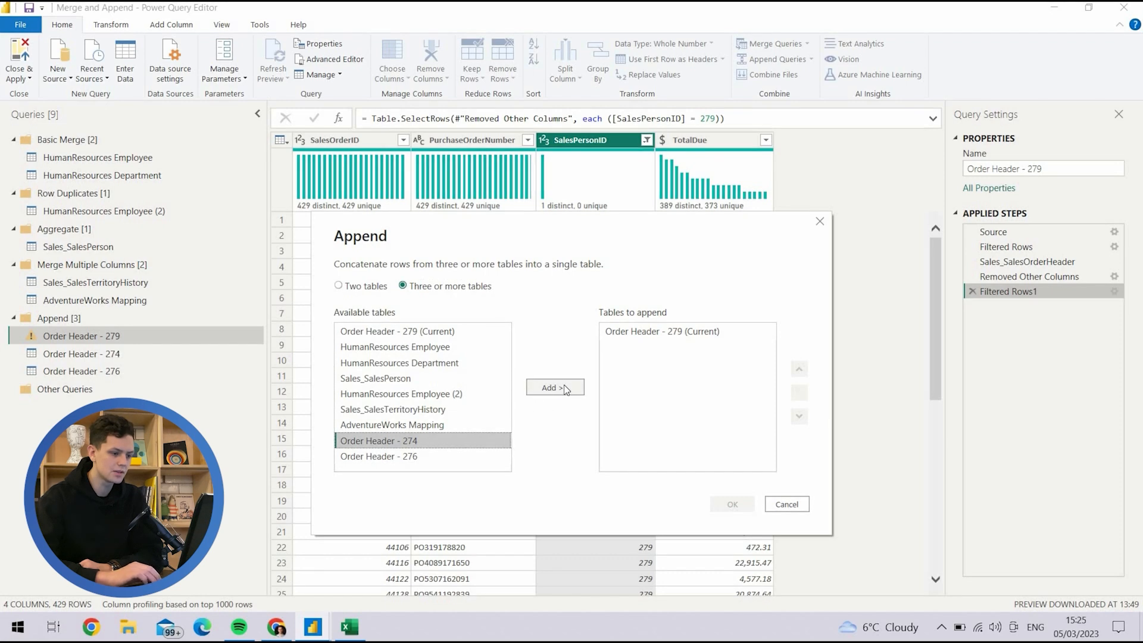
{"action": "left_click", "coordinate": [566, 390]}
{"action": "left_click", "coordinate": [442, 458]}
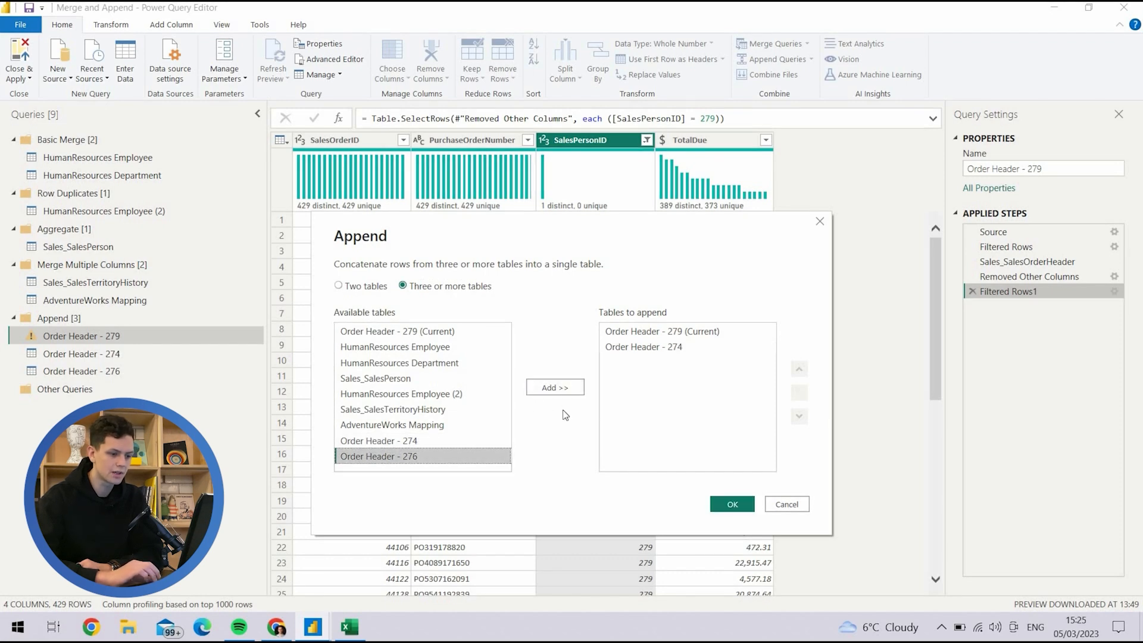
{"action": "left_click", "coordinate": [554, 392]}
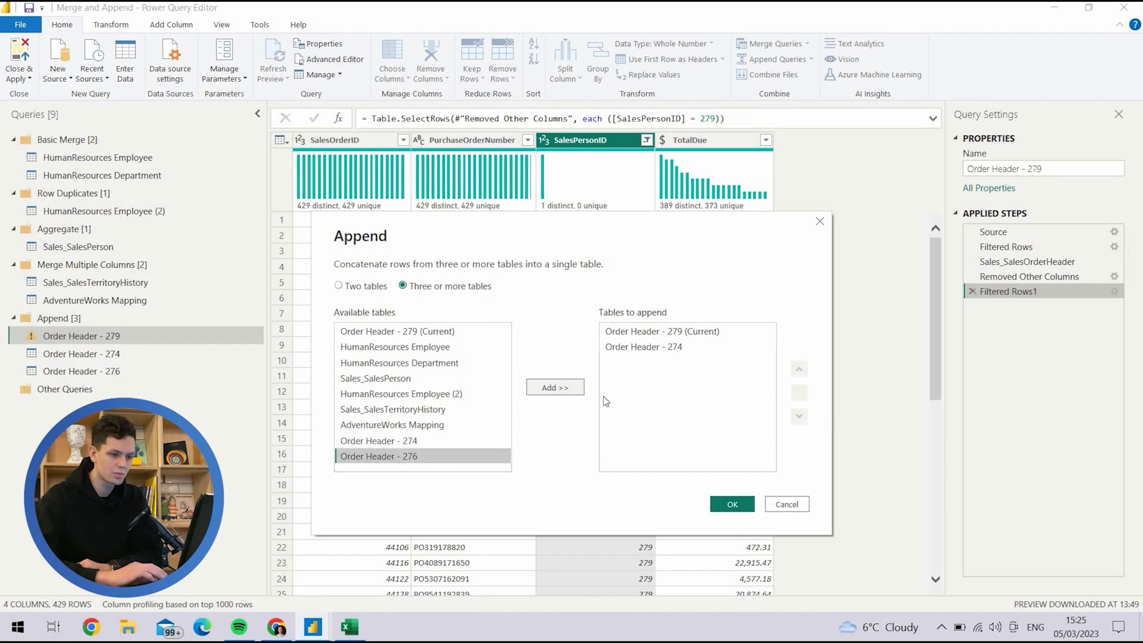
{"action": "left_click", "coordinate": [731, 505]}
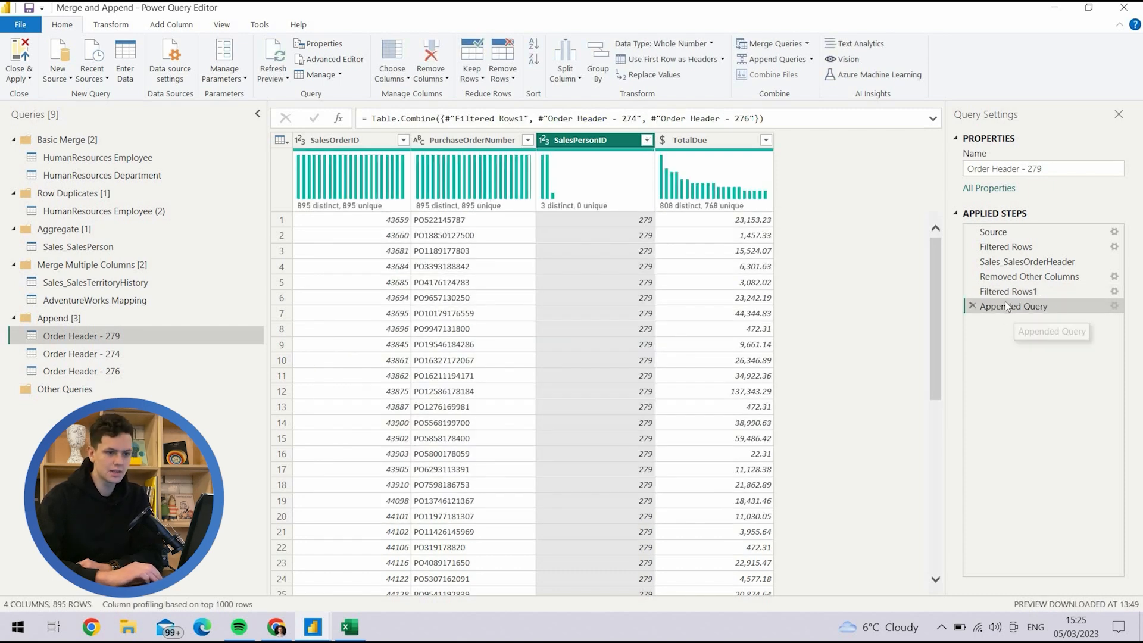
{"action": "left_click", "coordinate": [647, 140]}
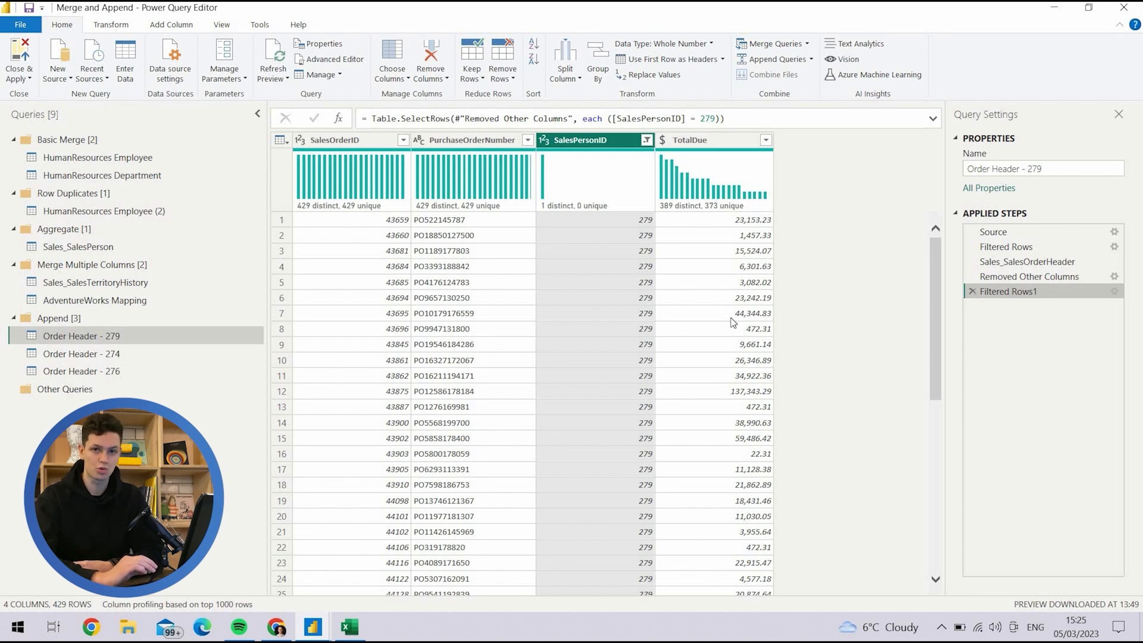
- Append Order Header - 279, Order Header - 274 and Order Header - 276 as a new query with the three-or-more-tables option
{"action": "left_click", "coordinate": [812, 59]}
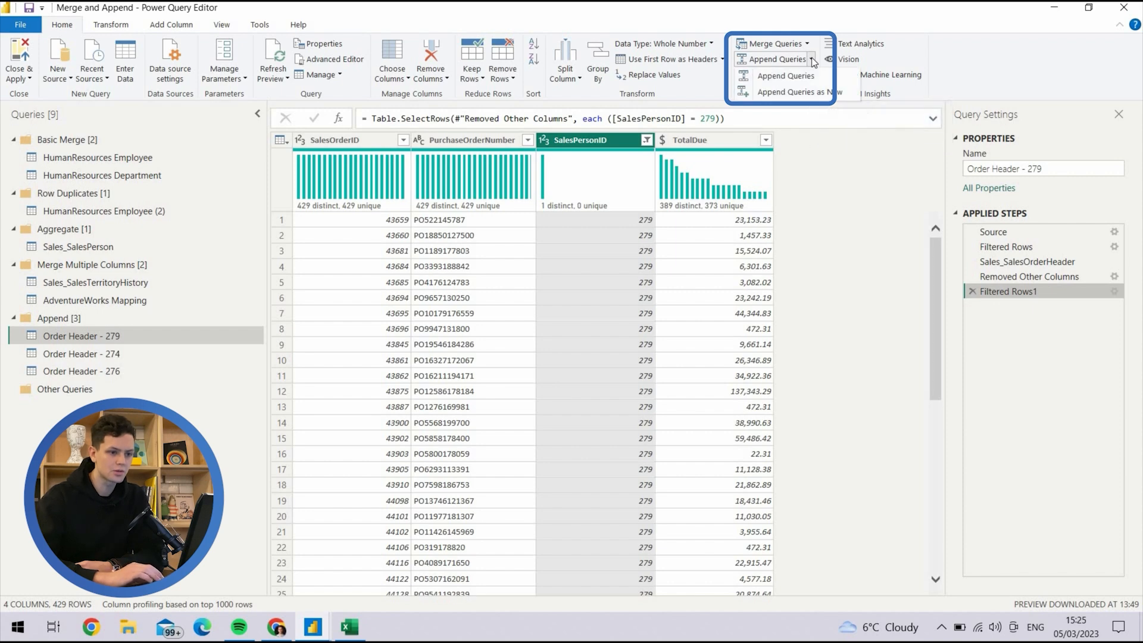
{"action": "left_click", "coordinate": [769, 92]}
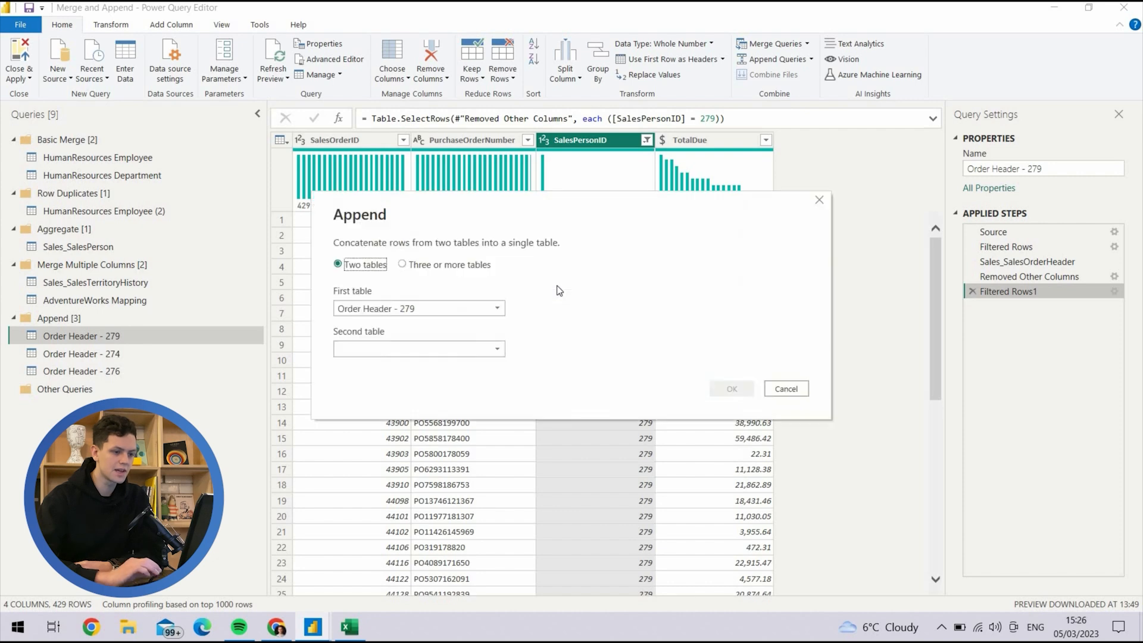
{"action": "left_click", "coordinate": [417, 266]}
{"action": "left_click", "coordinate": [392, 425]}
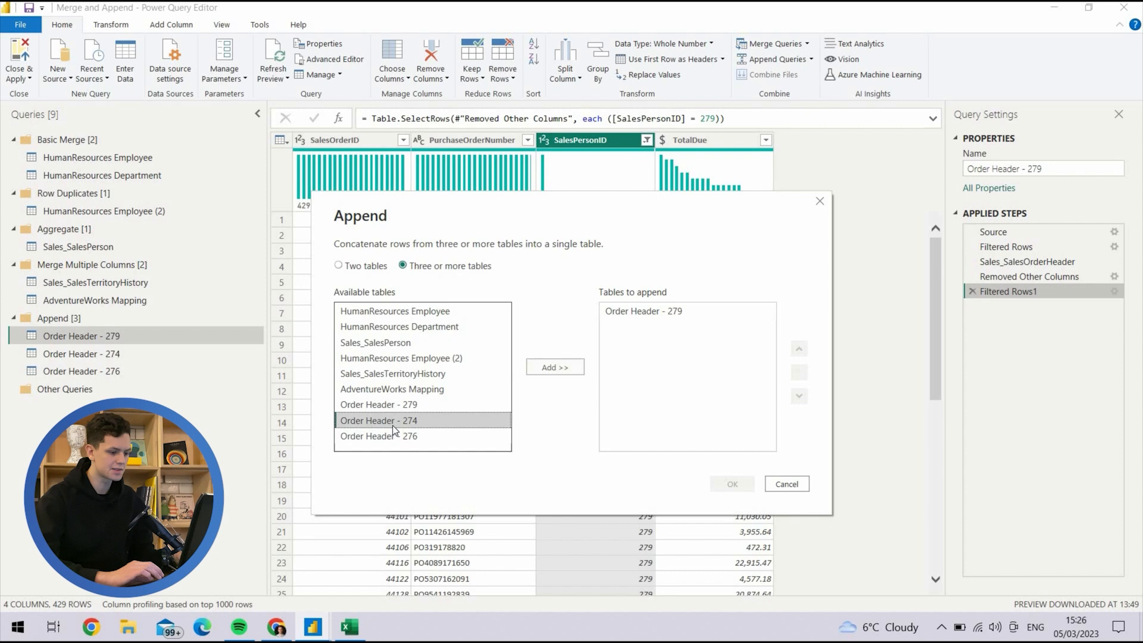
{"action": "left_click", "coordinate": [394, 437], "text": "ctrl"}
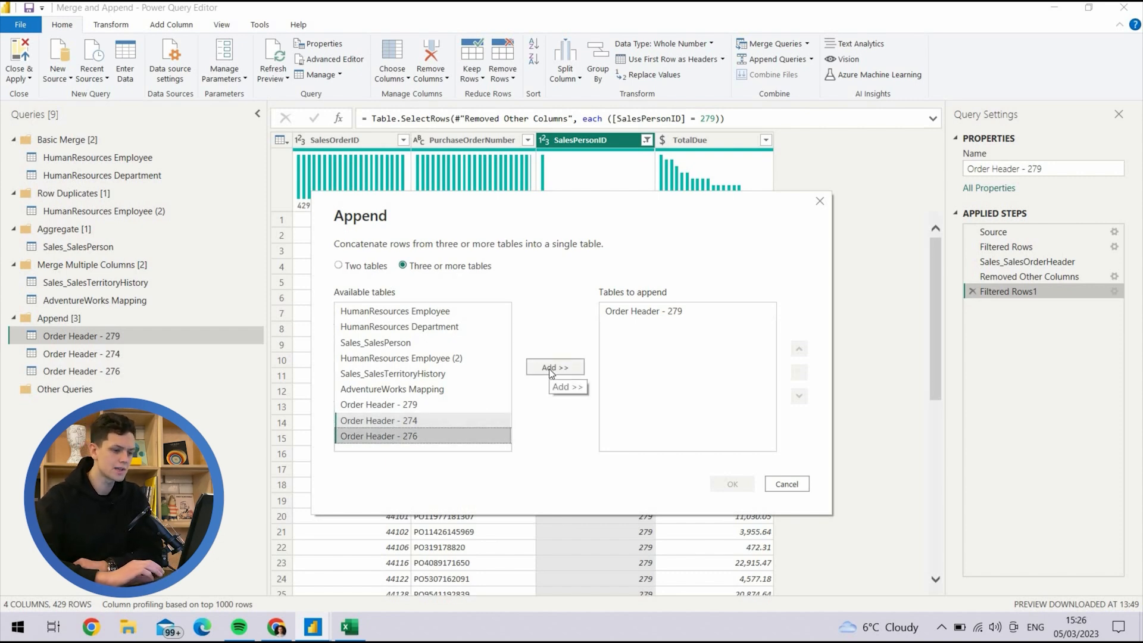
{"action": "left_click", "coordinate": [549, 368]}
{"action": "left_click", "coordinate": [731, 481]}
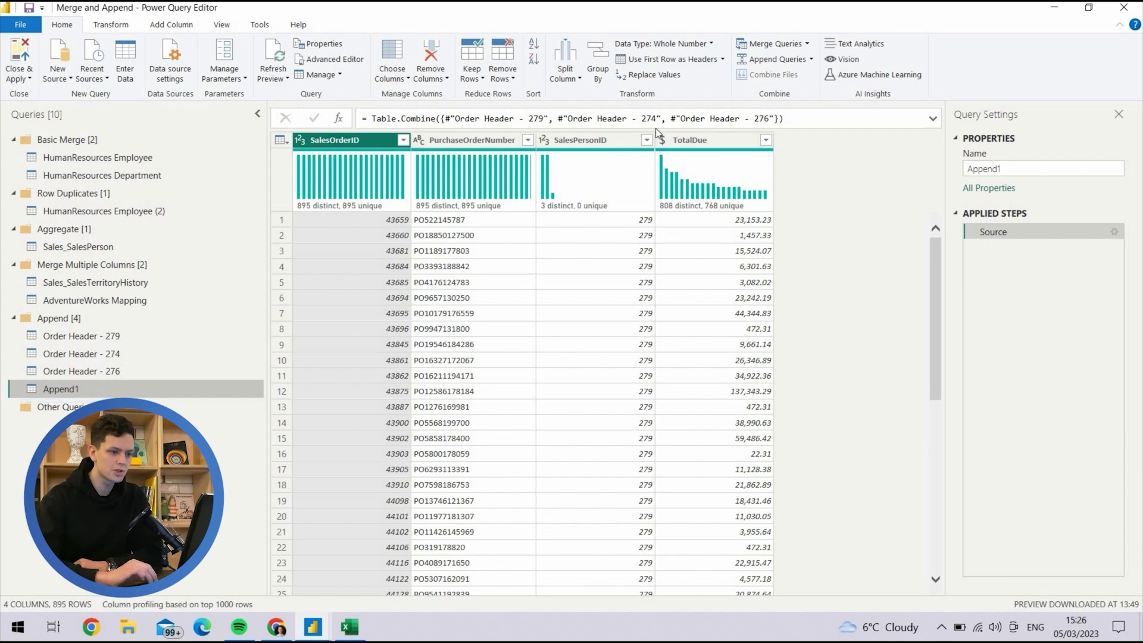
- Check the distinct SalesPersonID values in the new appended query without applying a filter
{"action": "left_click", "coordinate": [646, 141]}
{"action": "left_click", "coordinate": [646, 141]}
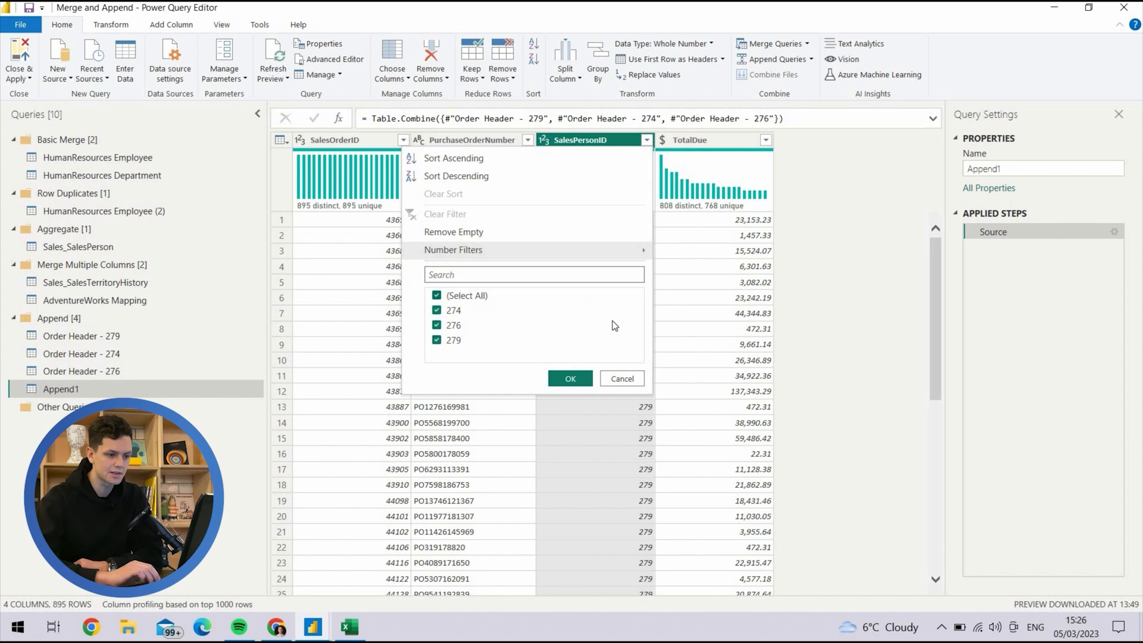
{"action": "left_click", "coordinate": [629, 377]}
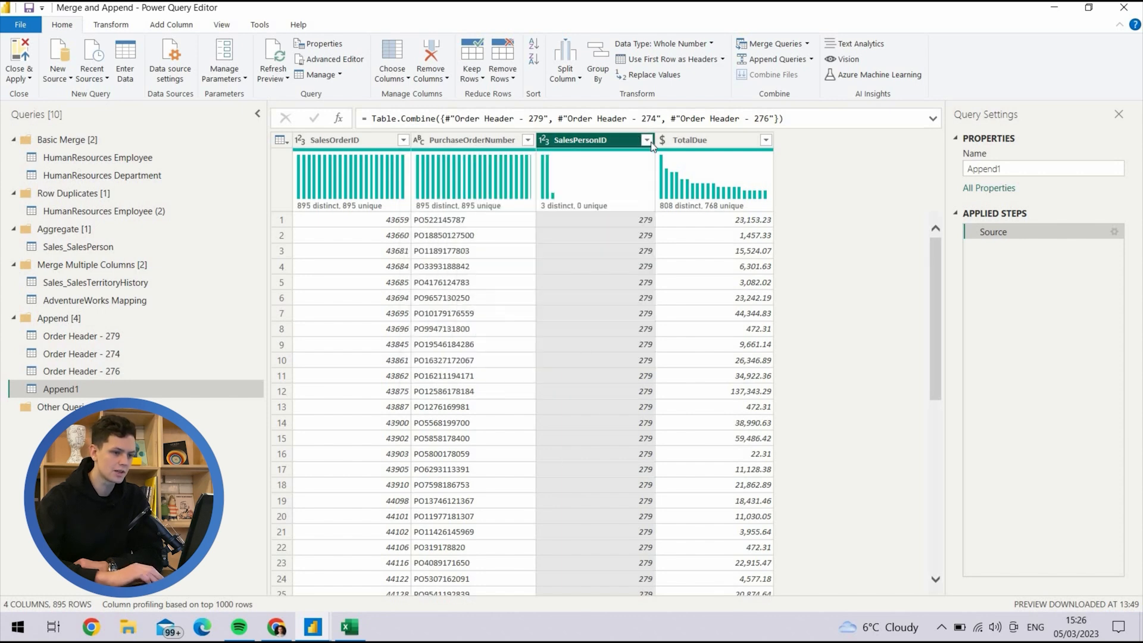